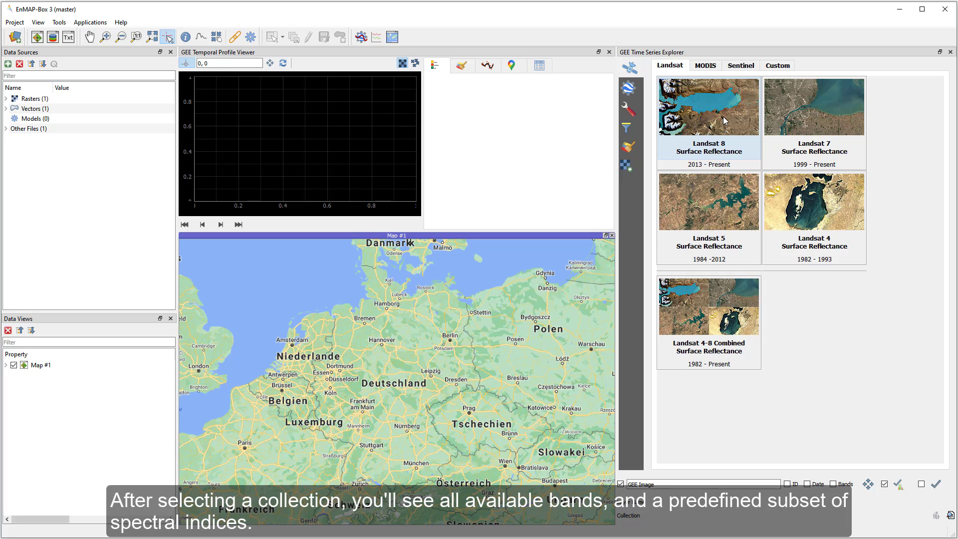
Step: Select the Landsat 8 Surface Reflectance collection and display its band properties with enough width to read the descriptions
click(723, 116)
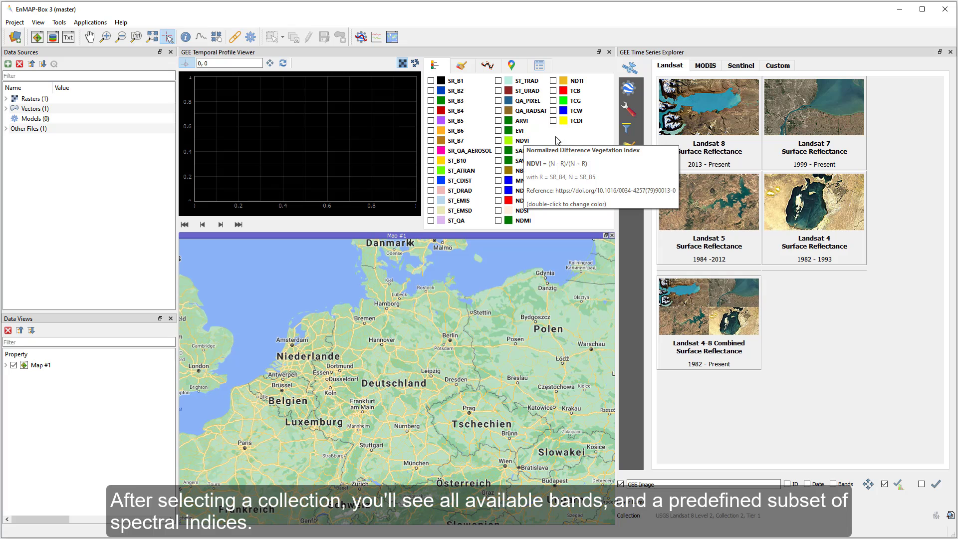
click(629, 111)
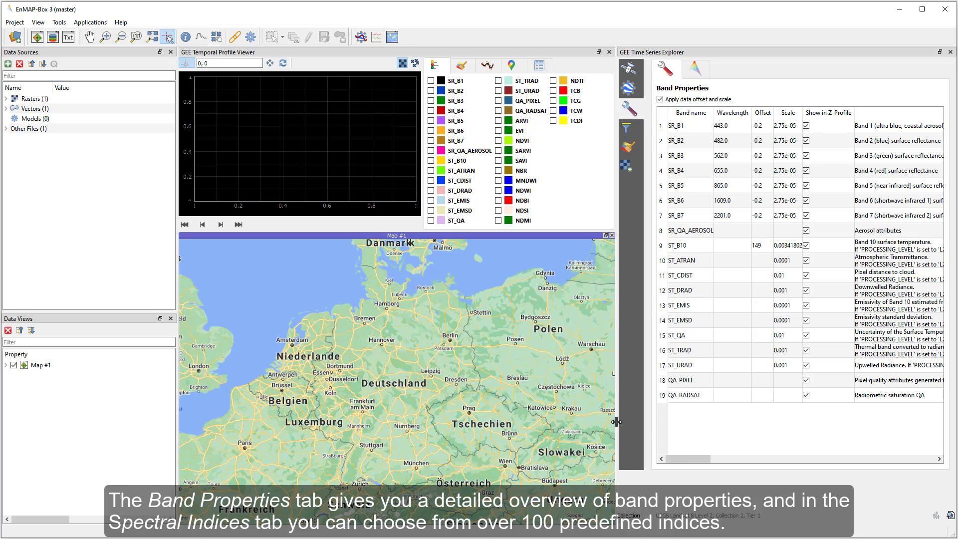
drag(617, 422, 513, 407)
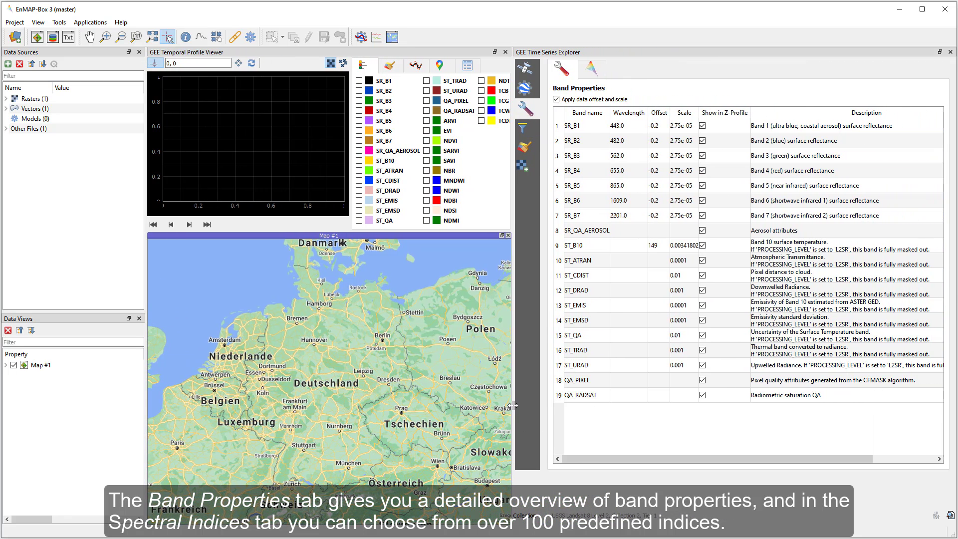
Step: Examine the available spectral indices in the burn, water, snow, drought, urban and vegetation categories
click(591, 69)
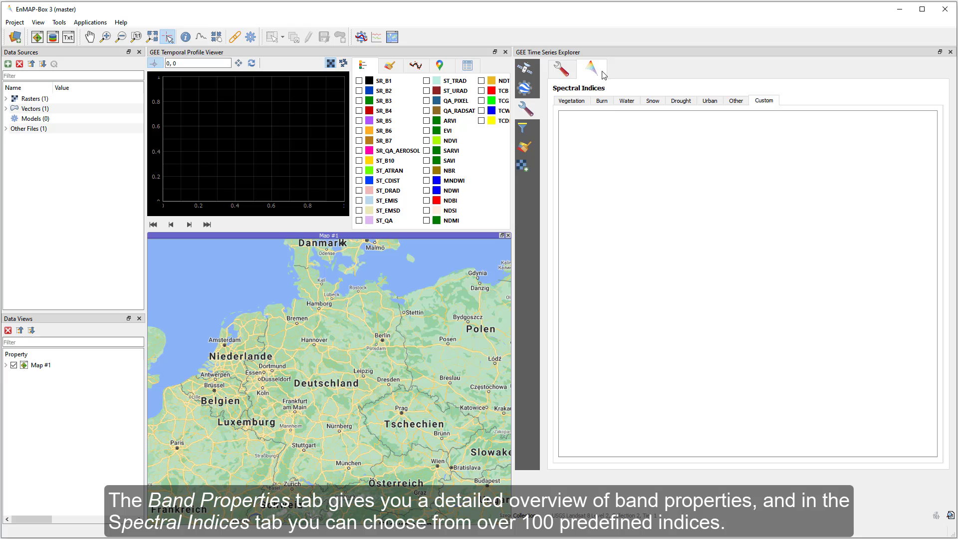
click(579, 101)
click(602, 101)
click(626, 101)
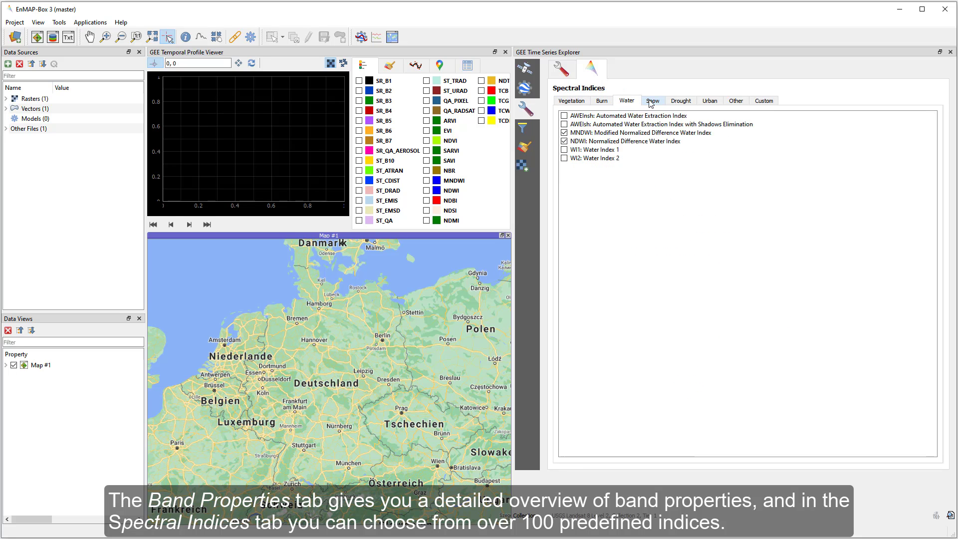
click(652, 101)
click(683, 101)
click(709, 100)
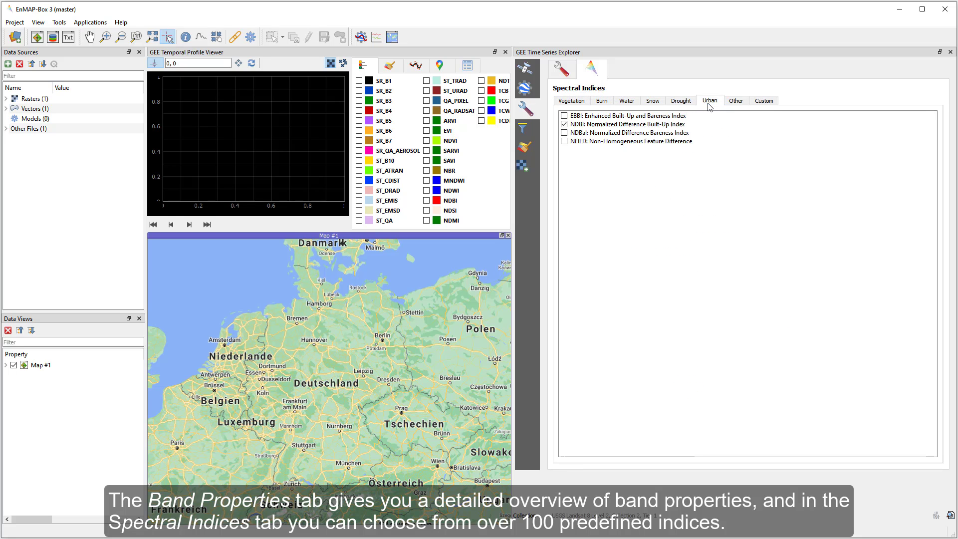
click(577, 102)
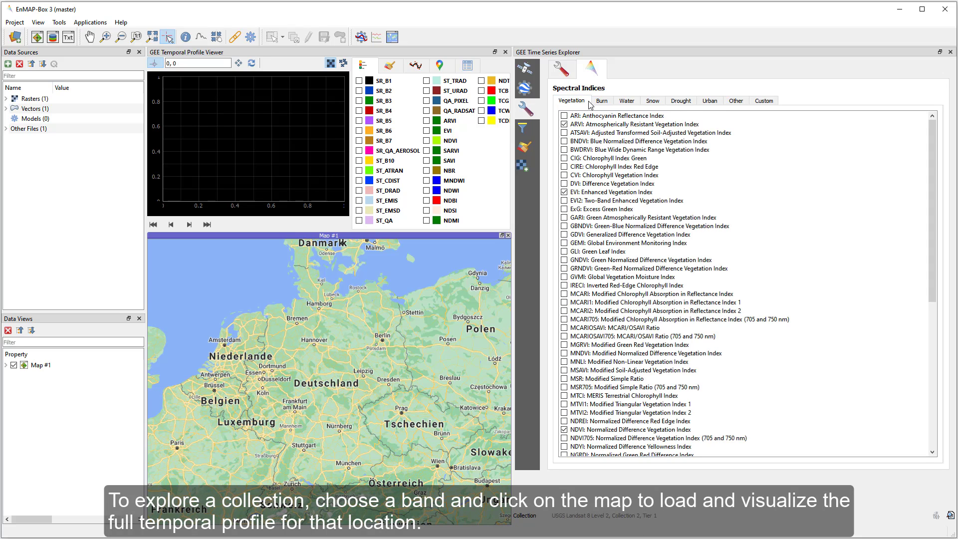
Step: Enable NDVI for plotting and load its temporal profile for a map location at about 14.27, 53.47, northeast of Berlin
drag(513, 163, 675, 164)
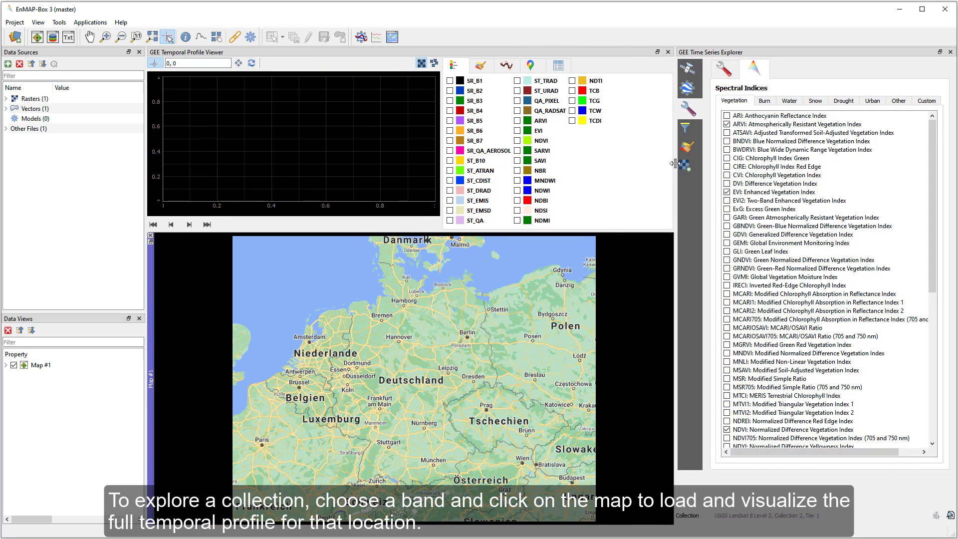
click(517, 141)
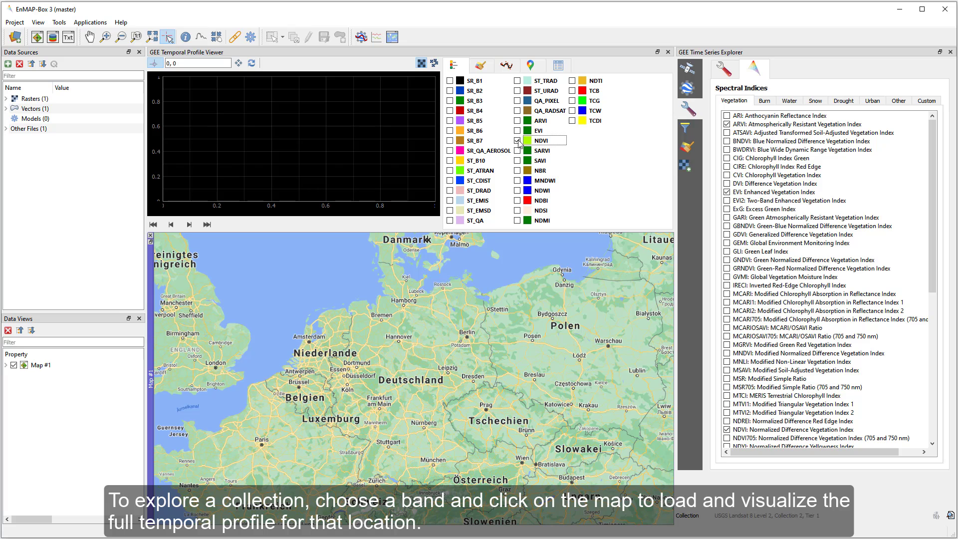
click(483, 308)
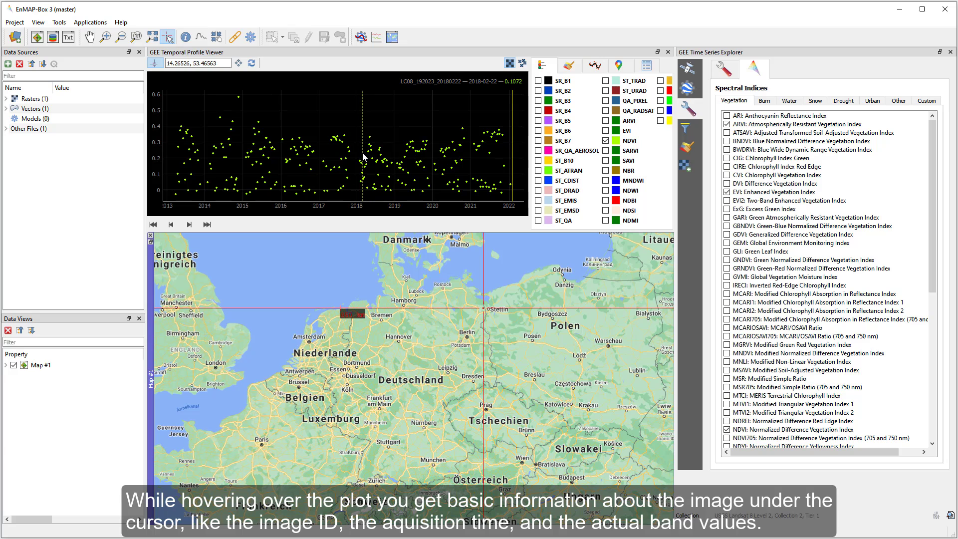
Step: Change the NDVI plot colour to light cyan, #55ffff
click(616, 141)
click(445, 259)
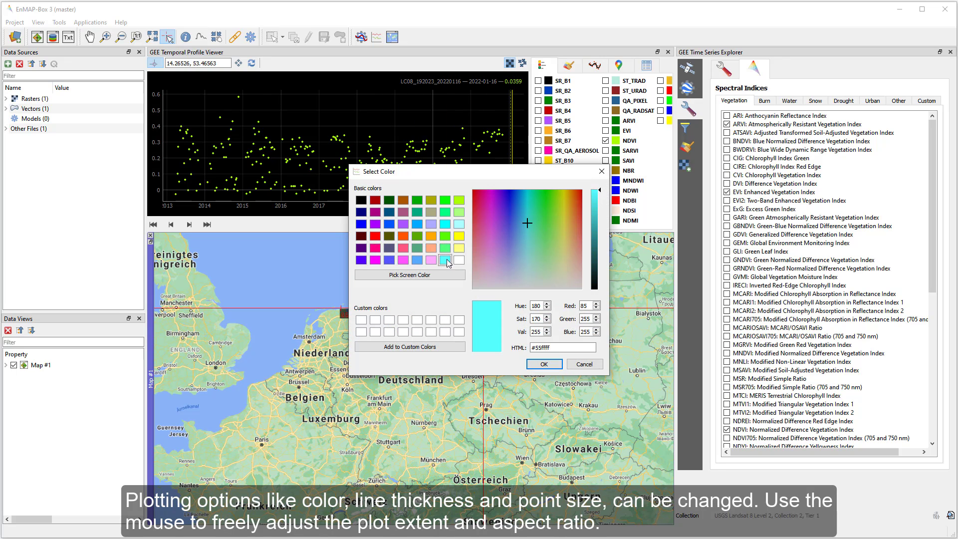
click(542, 363)
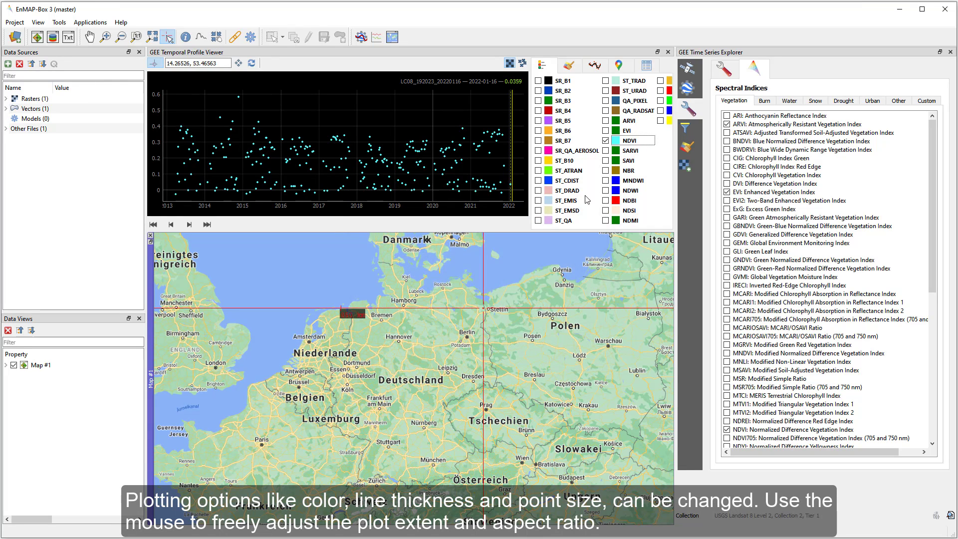
Step: Try connecting the profile's data points with lines of different thicknesses
click(569, 65)
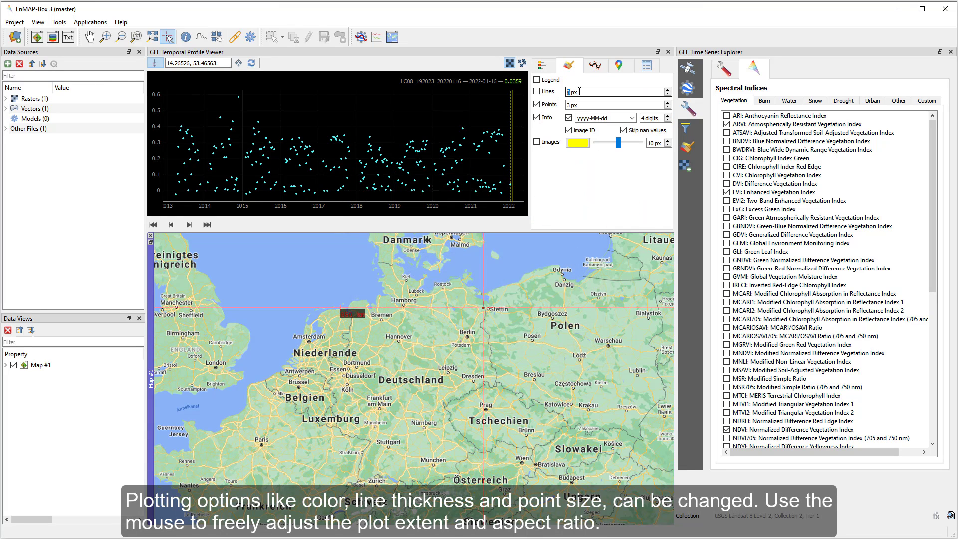
click(537, 91)
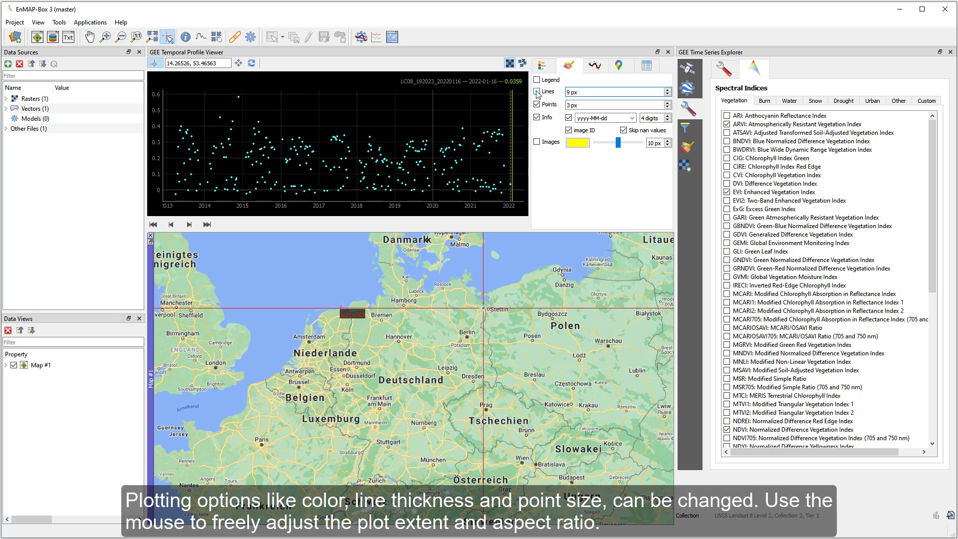
scroll(579, 93, down, 2)
scroll(579, 92, up, 1)
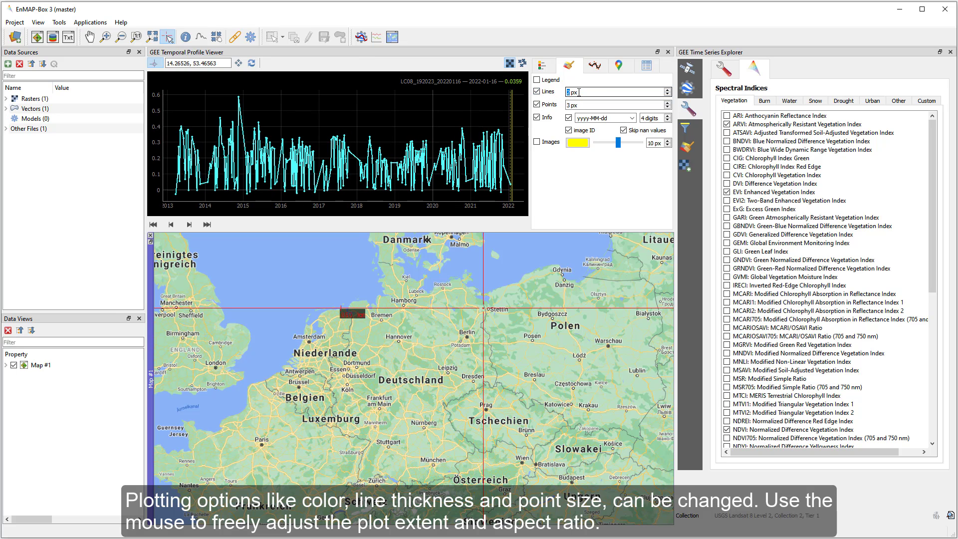
scroll(579, 92, down, 1)
click(536, 91)
Step: Try a larger point size for the profile's data points, then return to the band list
scroll(583, 105, up, 3)
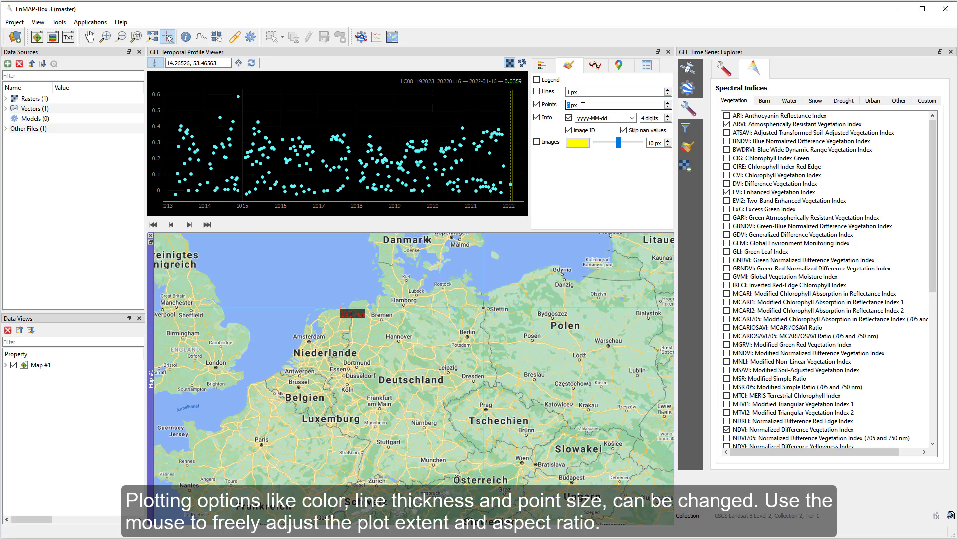
scroll(583, 105, down, 2)
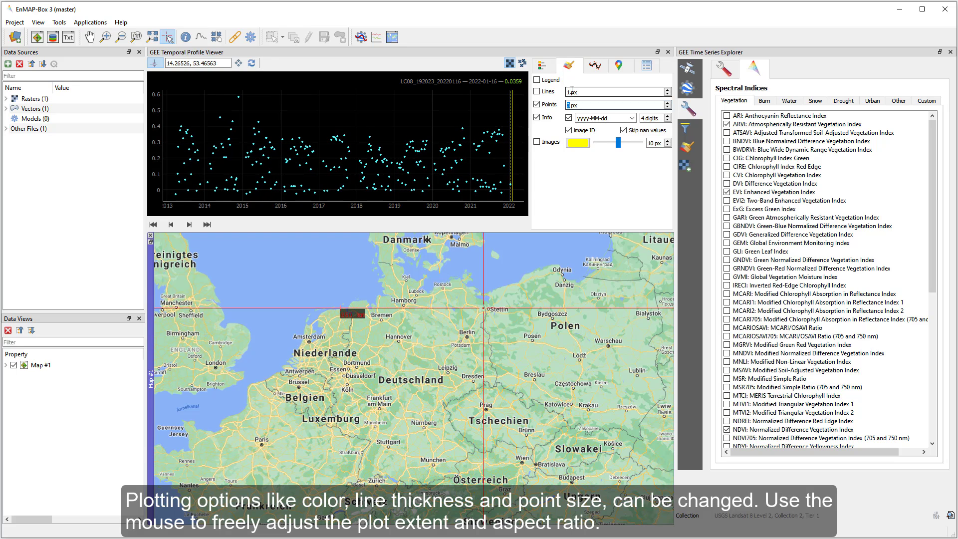
click(543, 70)
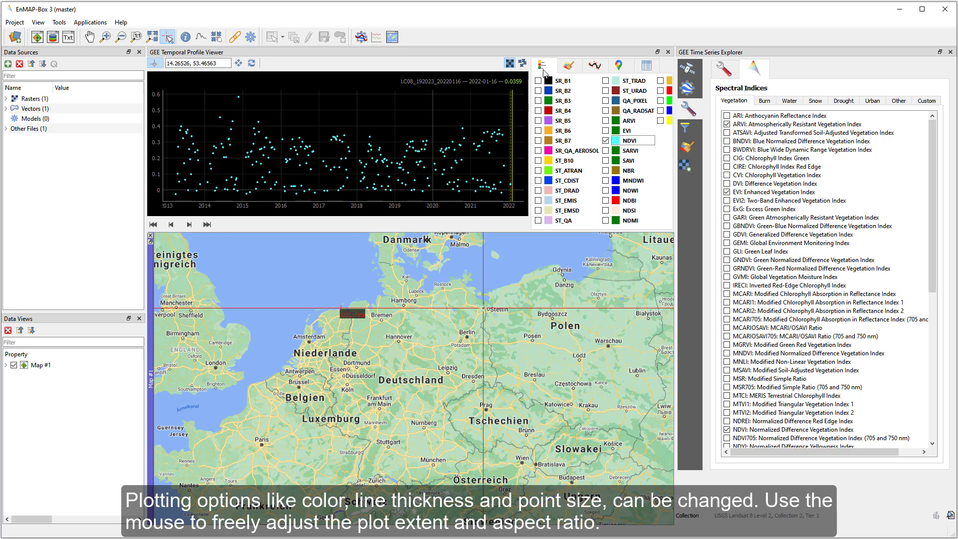
Step: Load the image LC08_193023_20161106 from its data point in the profile onto the map and inspect it up close
drag(333, 143, 379, 137)
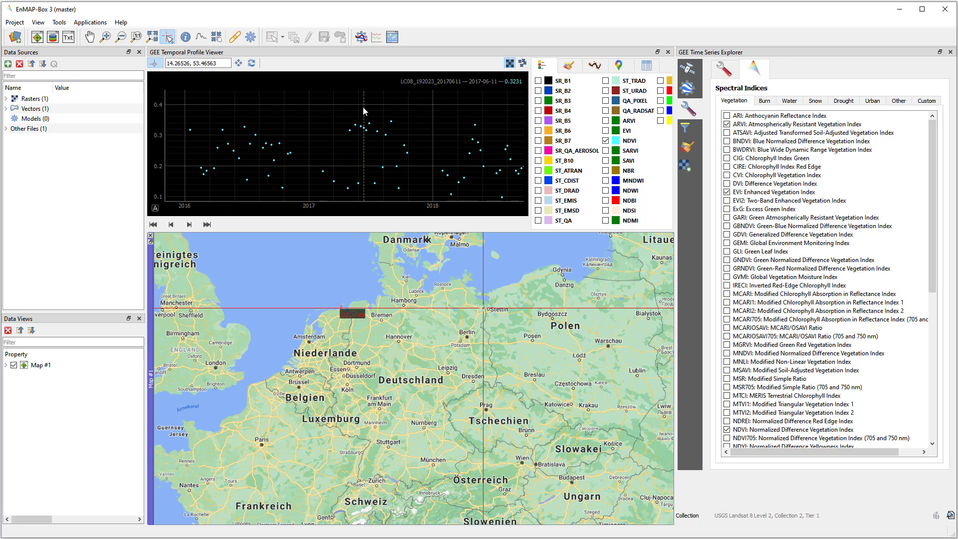
click(289, 163)
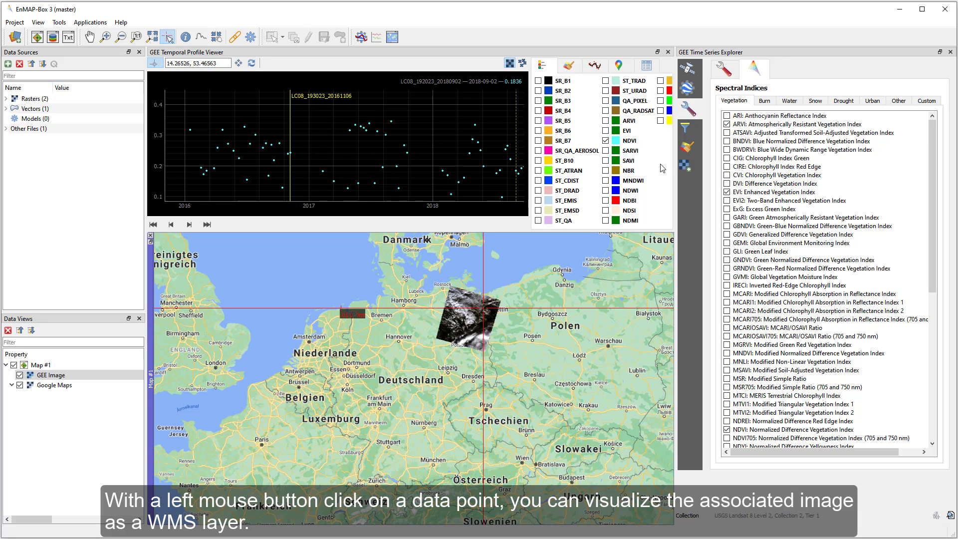
scroll(499, 254, up, 3)
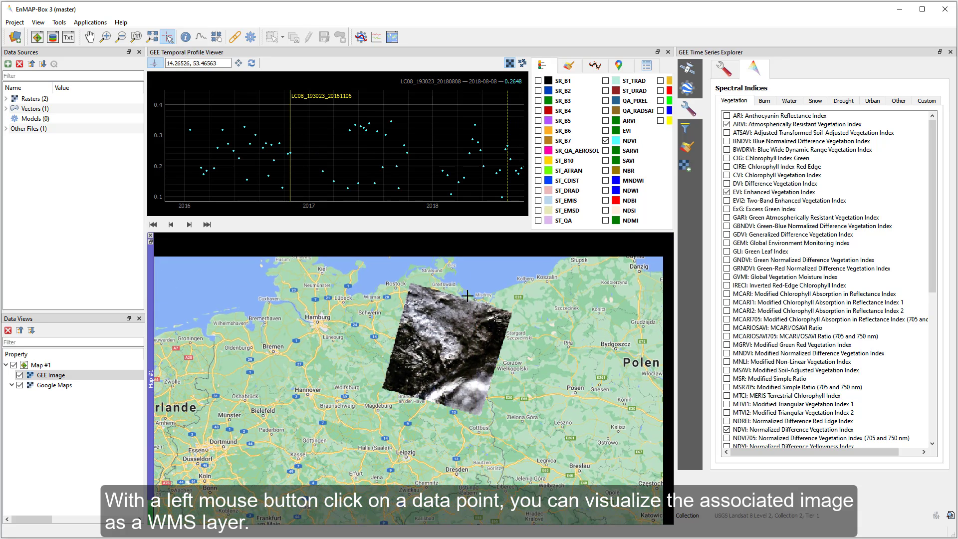
scroll(430, 322, up, 3)
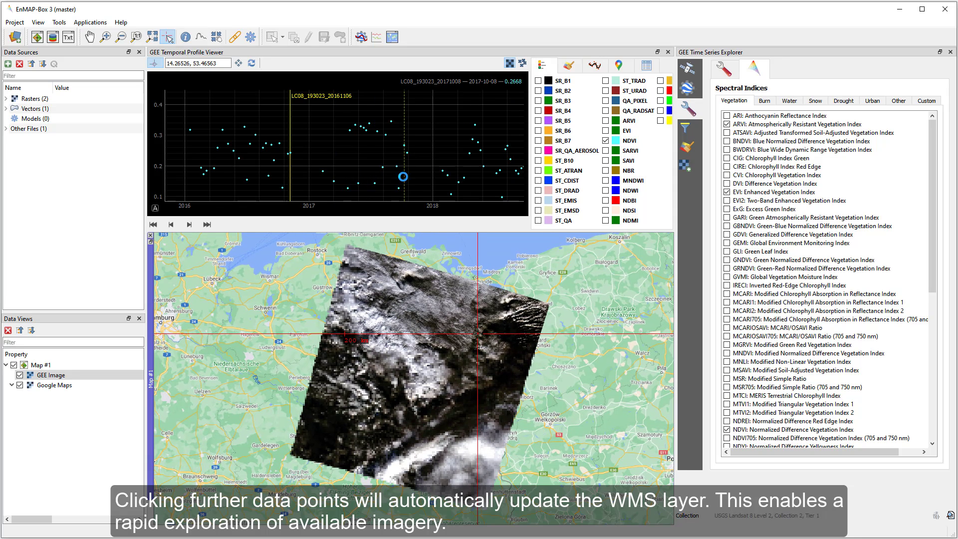
Step: View the images acquired on 2017-10-08, 2018-05-13 and 2017-03-14 one after another on the map through their data points
click(402, 177)
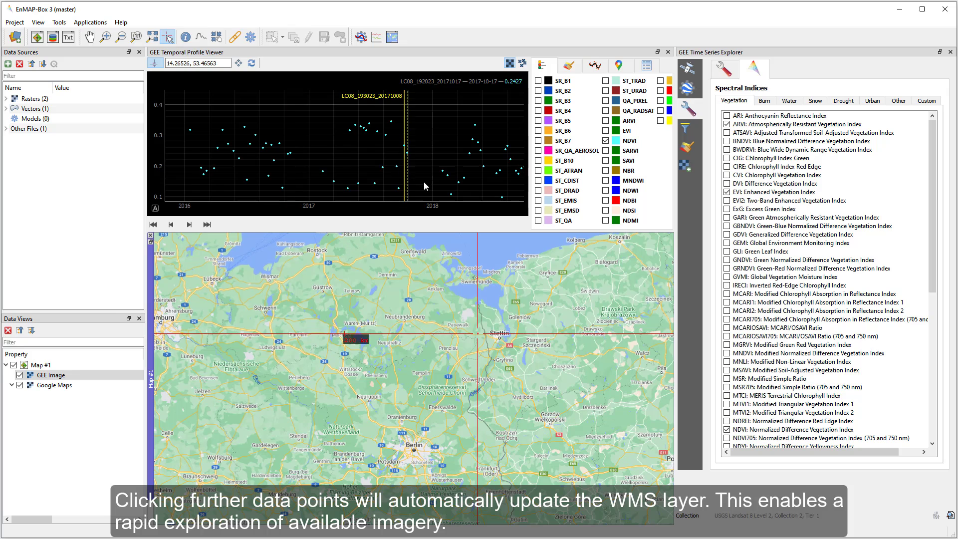
click(477, 186)
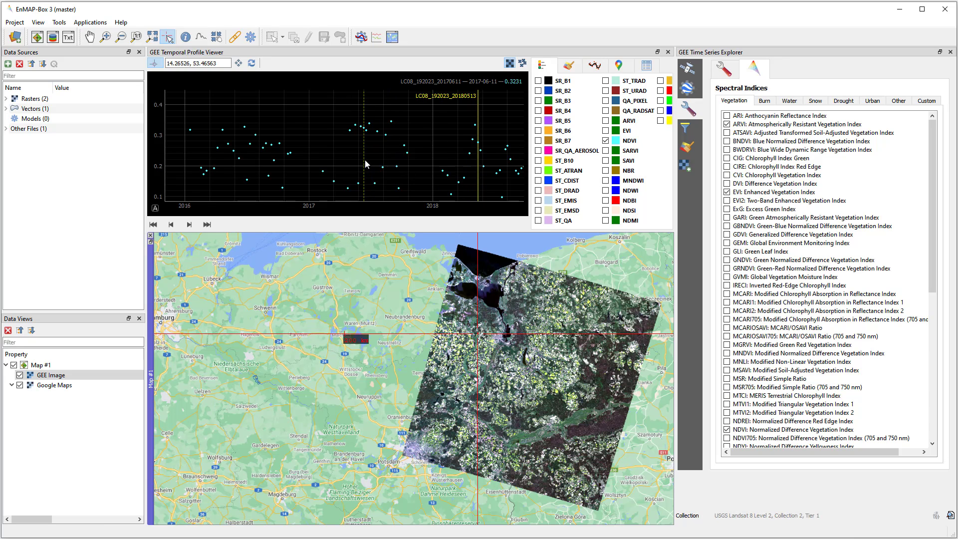
scroll(369, 157, down, 5)
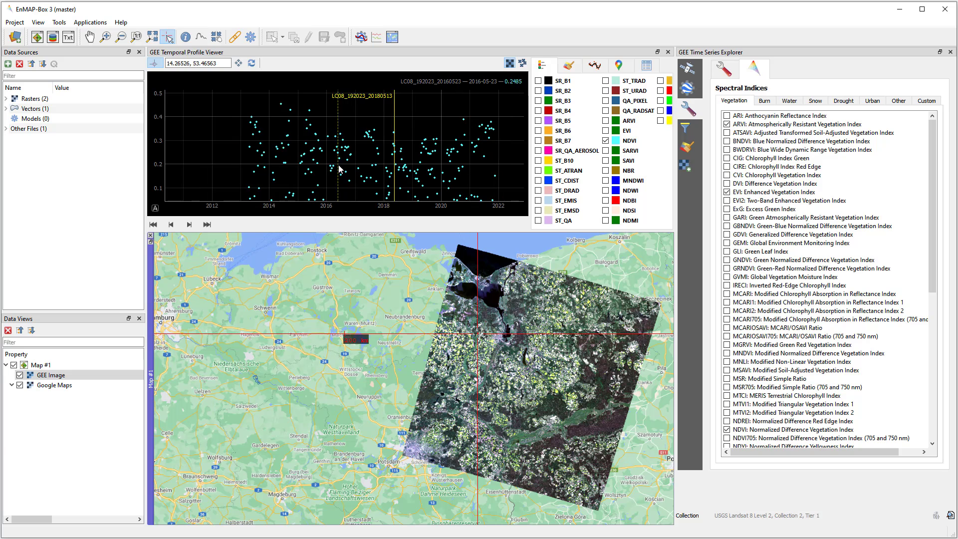
drag(338, 169, 309, 164)
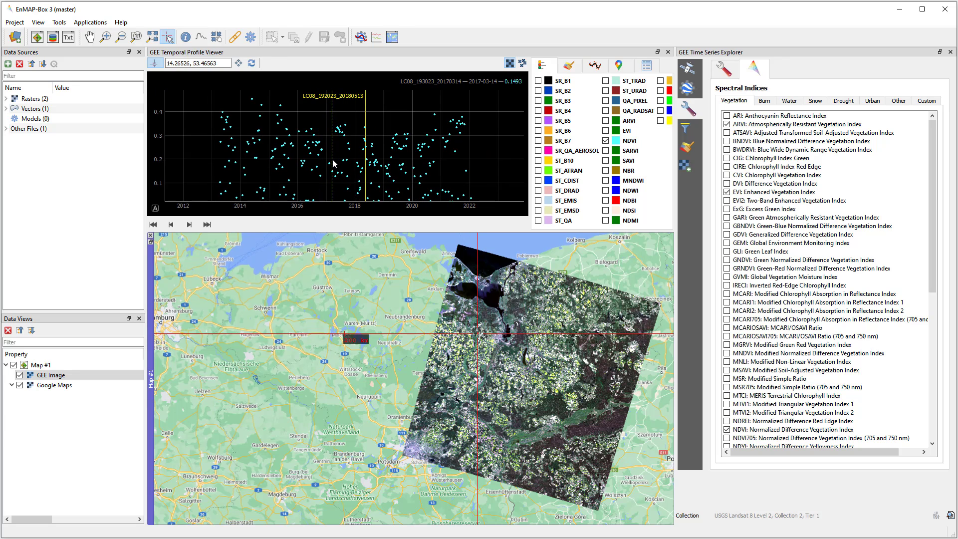
right_click(334, 176)
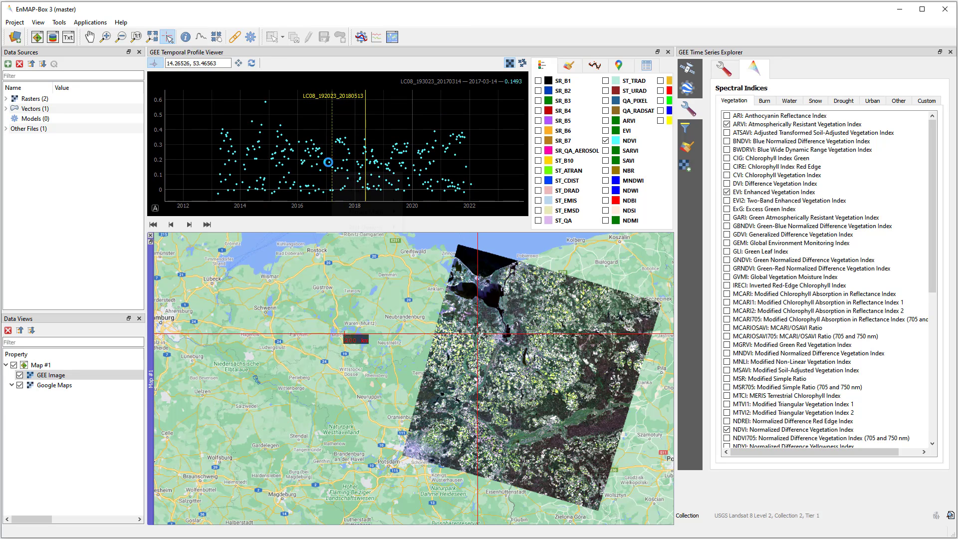
click(341, 177)
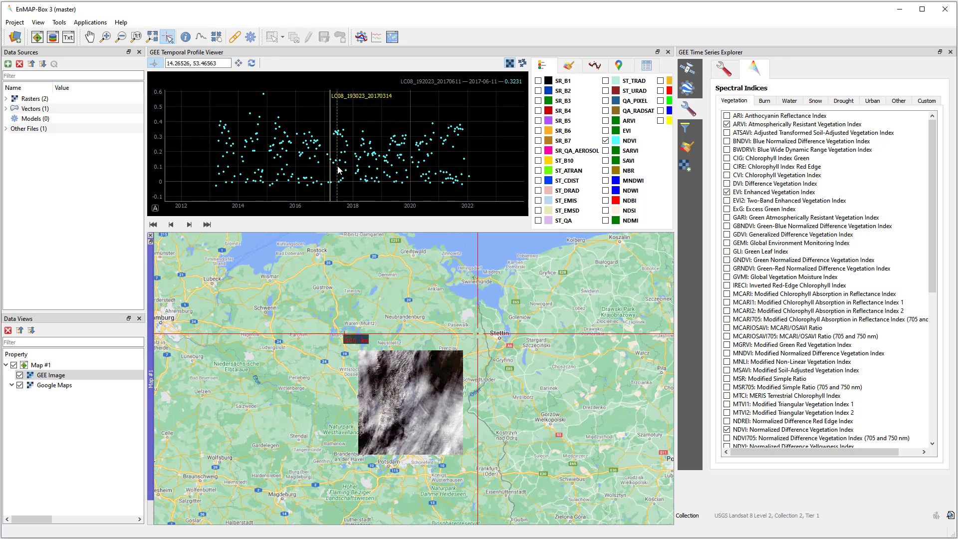
Step: Set the date range filter to 2019-01-01 through 2022-01-01
click(687, 127)
click(725, 102)
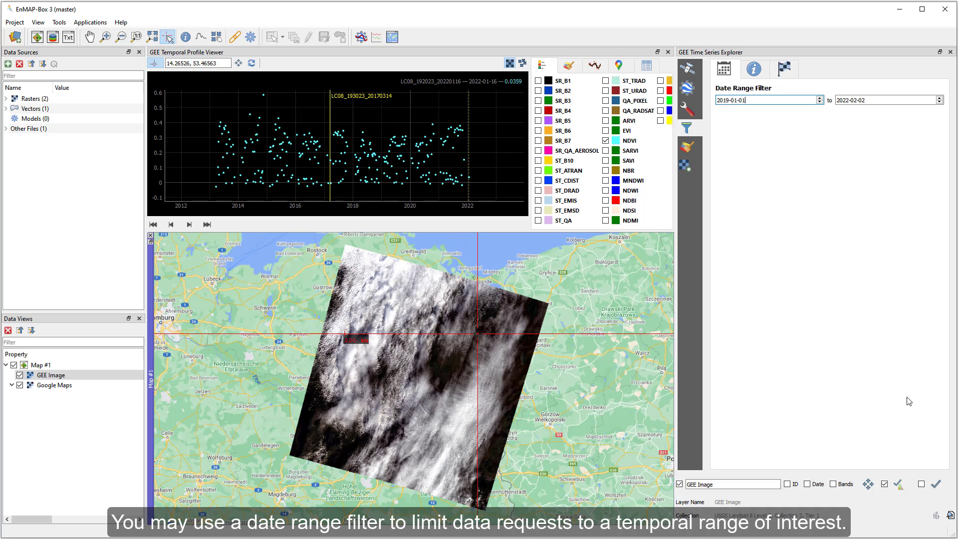
key(Tab)
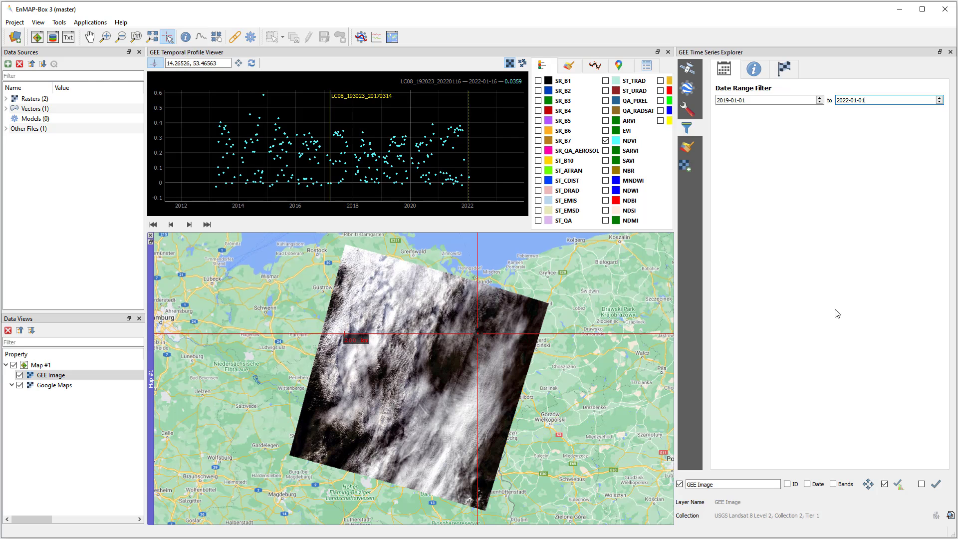
Step: Reload the temporal profile with the date filter applied and show the image acquired on 2019-01-24 on the map
click(252, 64)
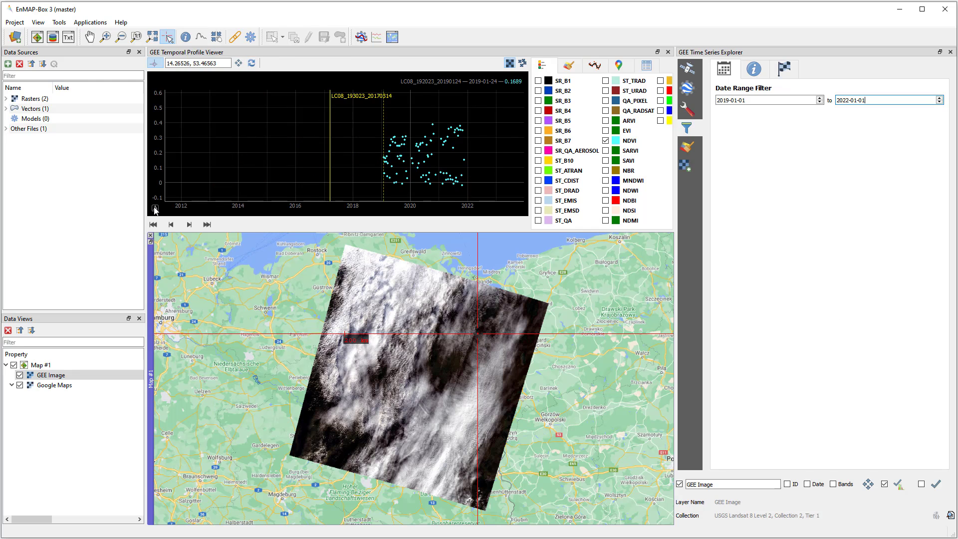
click(155, 207)
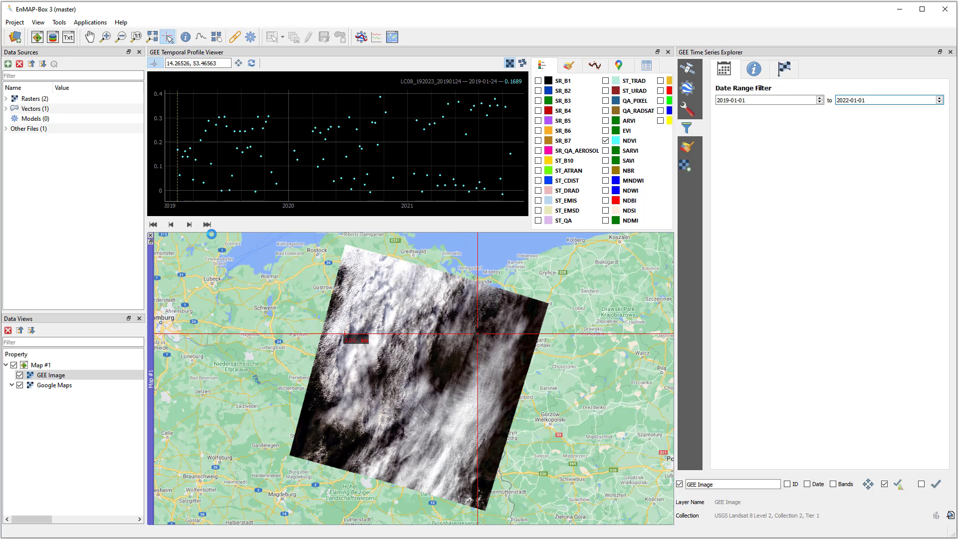
click(304, 174)
Step: Add an image property filter that keeps only images with CLOUD_COVER less_than 10
click(754, 69)
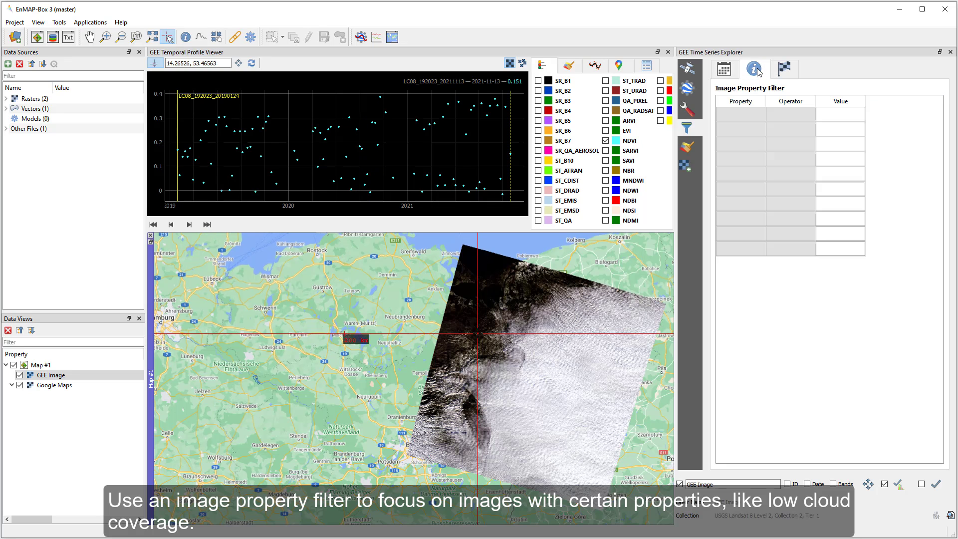
click(740, 114)
click(736, 142)
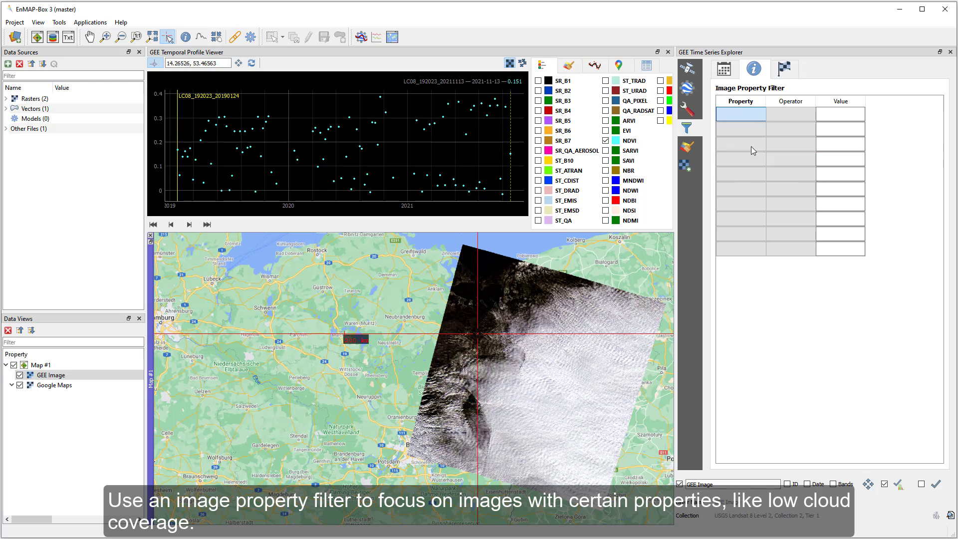
click(785, 115)
click(793, 125)
click(785, 138)
click(842, 114)
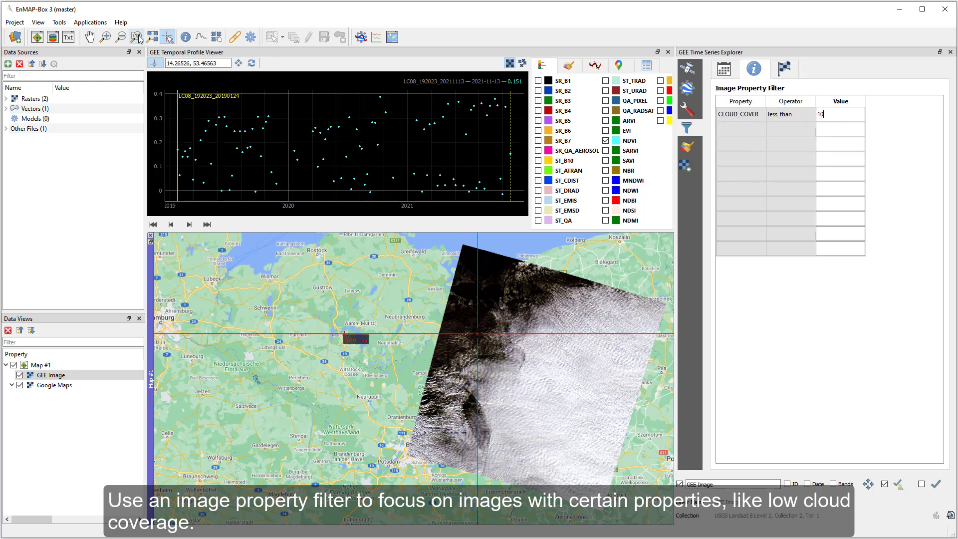
Step: Reload the temporal profile with the cloud cover filter and view the images acquired on 2020-04-07 and 2020-06-03 on the map
click(253, 63)
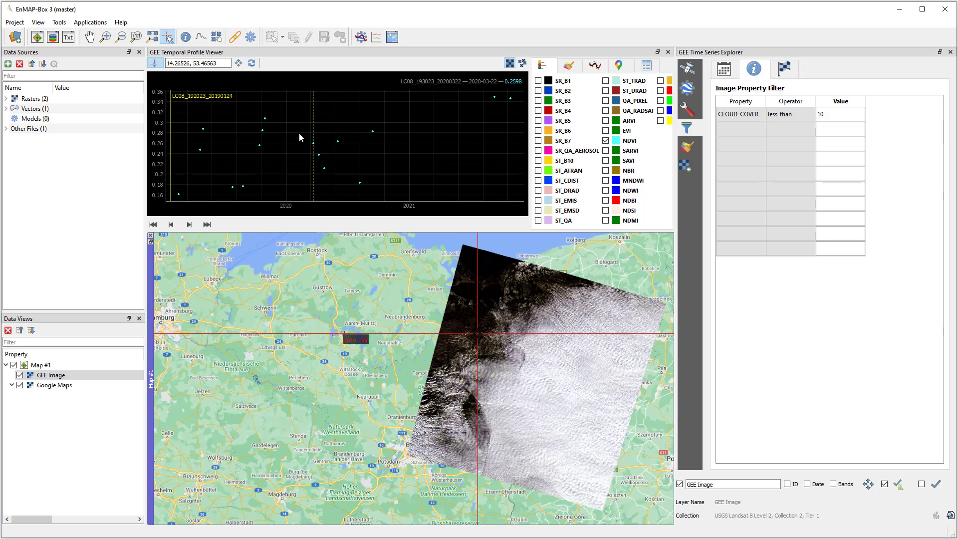
click(317, 150)
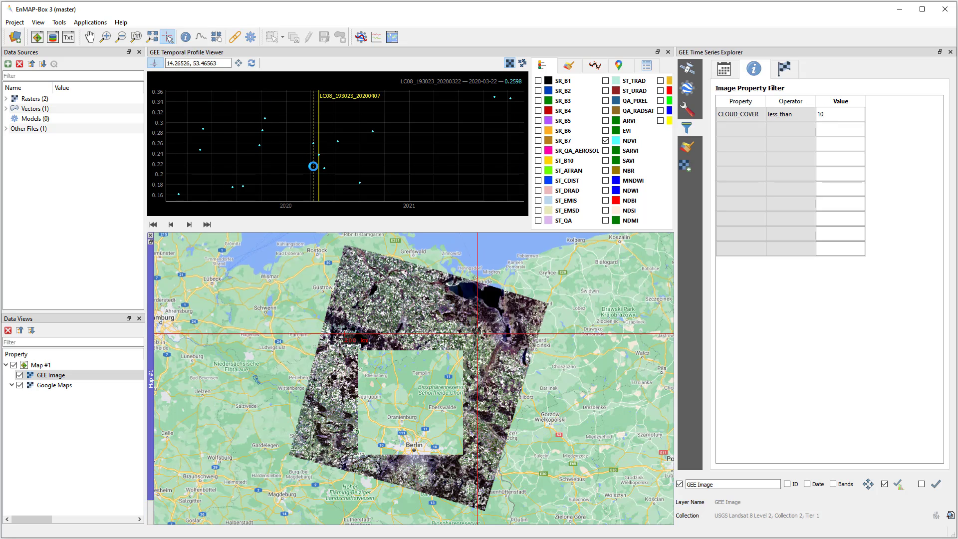
click(338, 164)
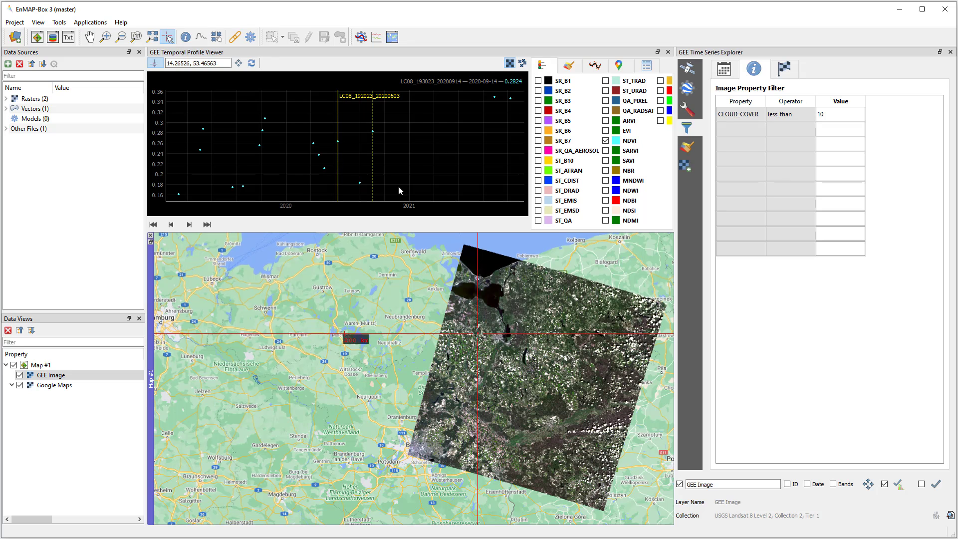
Step: Render the image with SR_B5, SR_B6 and SR_B4 as red, green and blue, and calculate the min/max values with a 2–98 % cumulative count cut
click(691, 149)
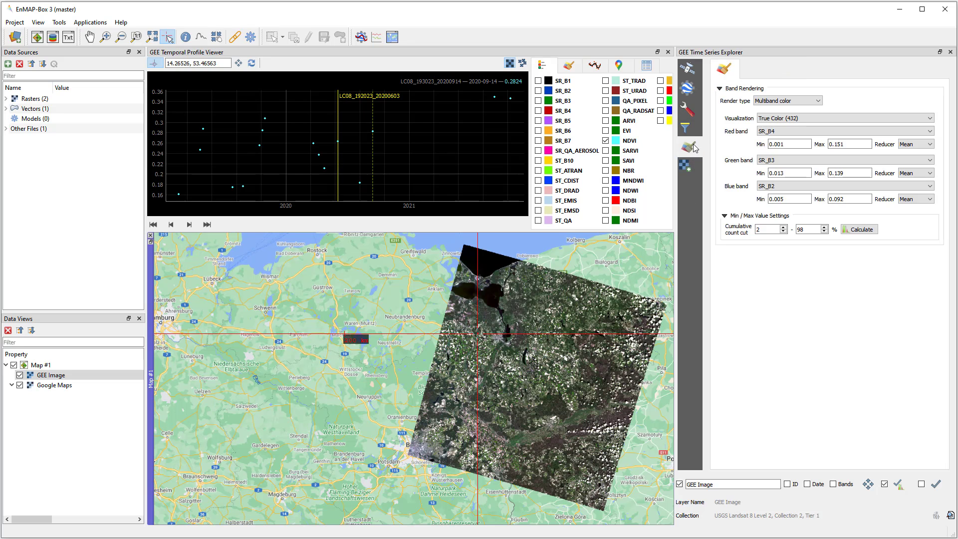
click(930, 132)
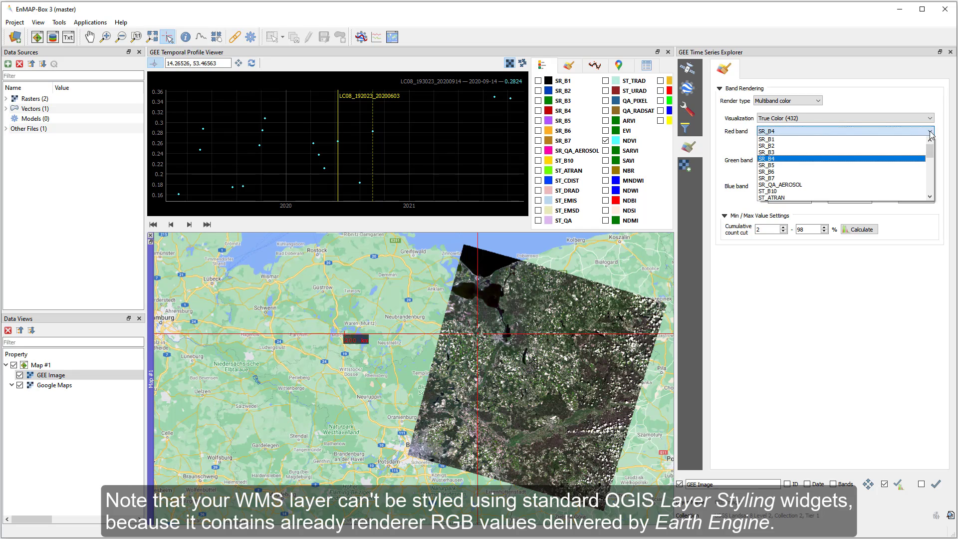
click(777, 166)
click(779, 160)
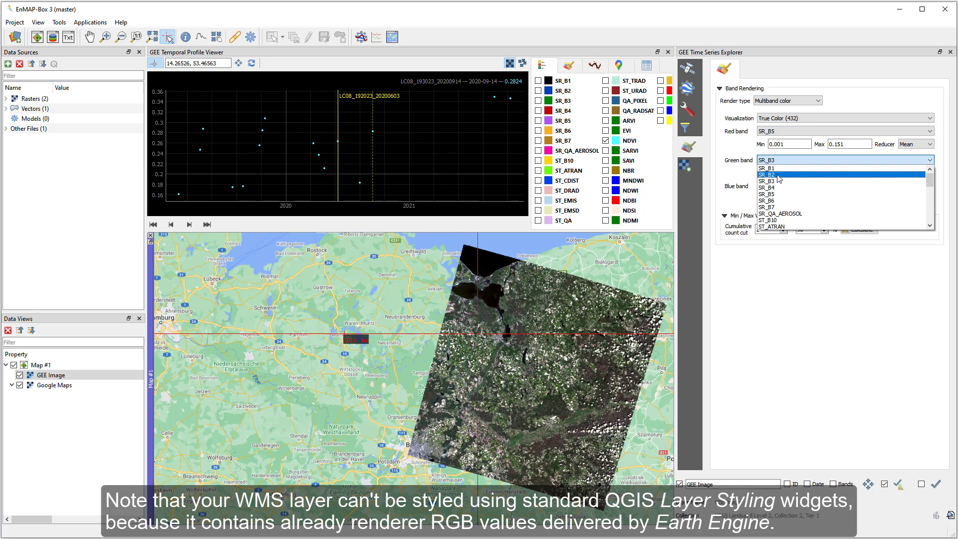
click(778, 201)
click(779, 186)
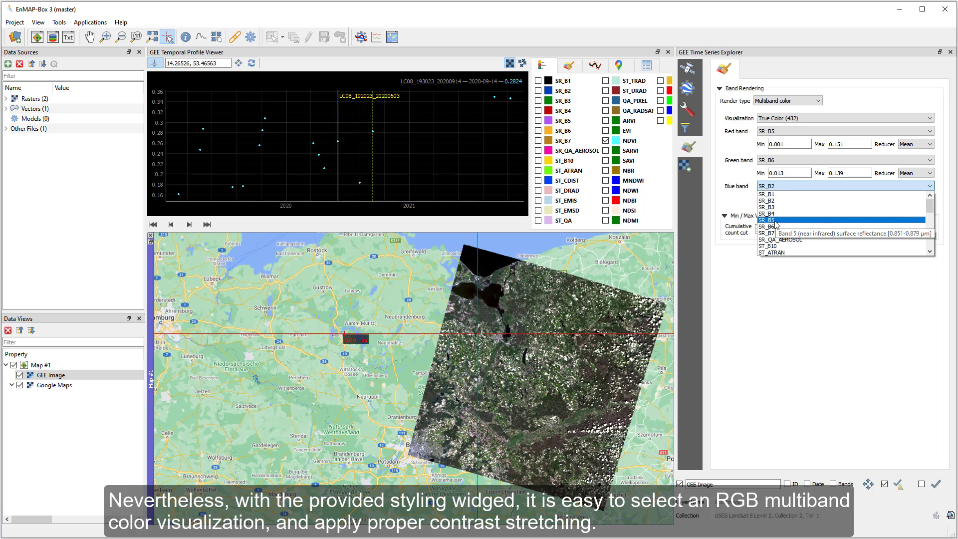
click(768, 213)
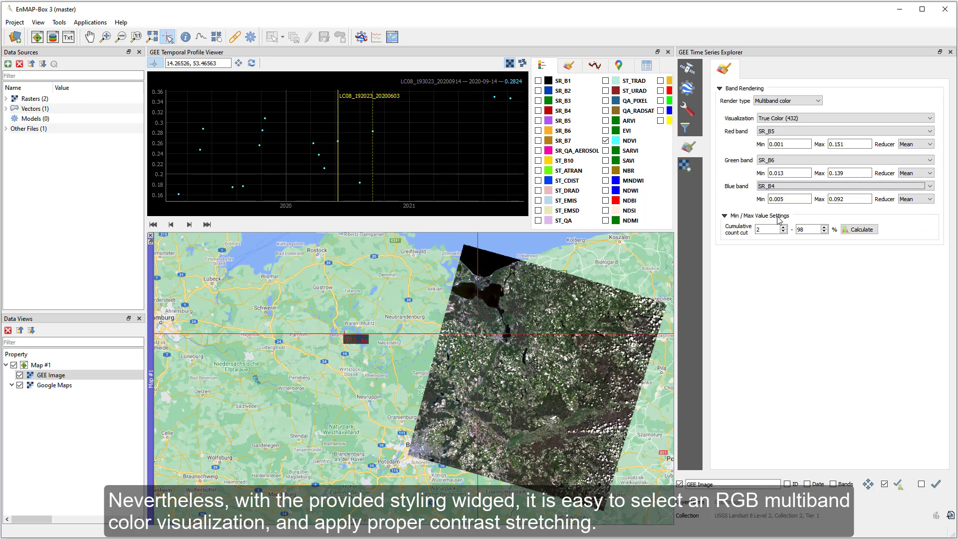
click(856, 230)
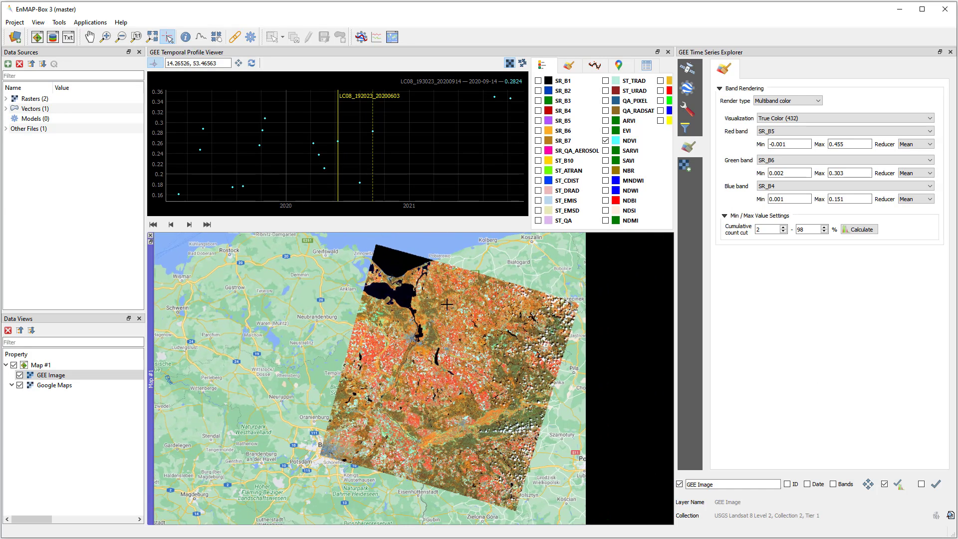
Step: Examine the band composite up close along the coast around Wolin and update the image layer for that extent
scroll(594, 280, up, 1)
scroll(395, 287, up, 1)
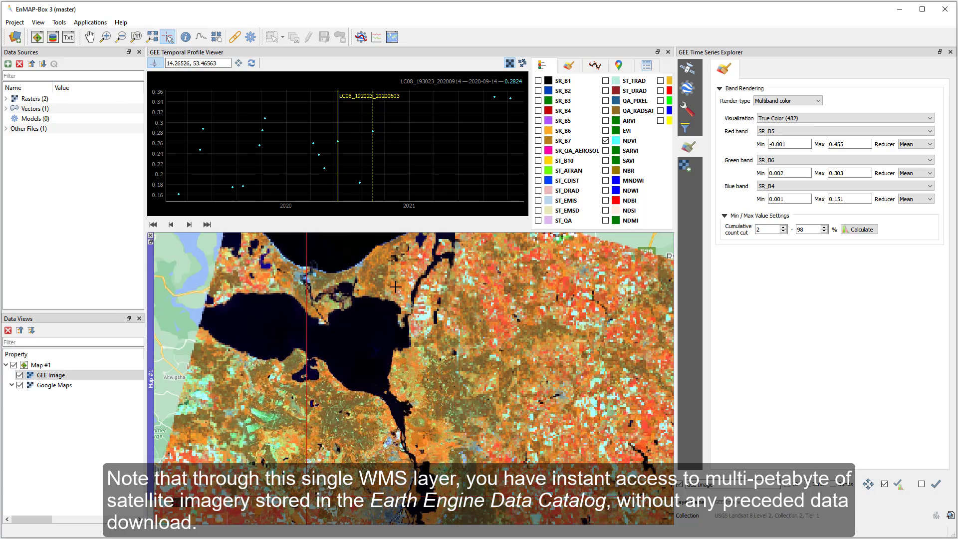
scroll(467, 320, up, 2)
drag(466, 319, 485, 366)
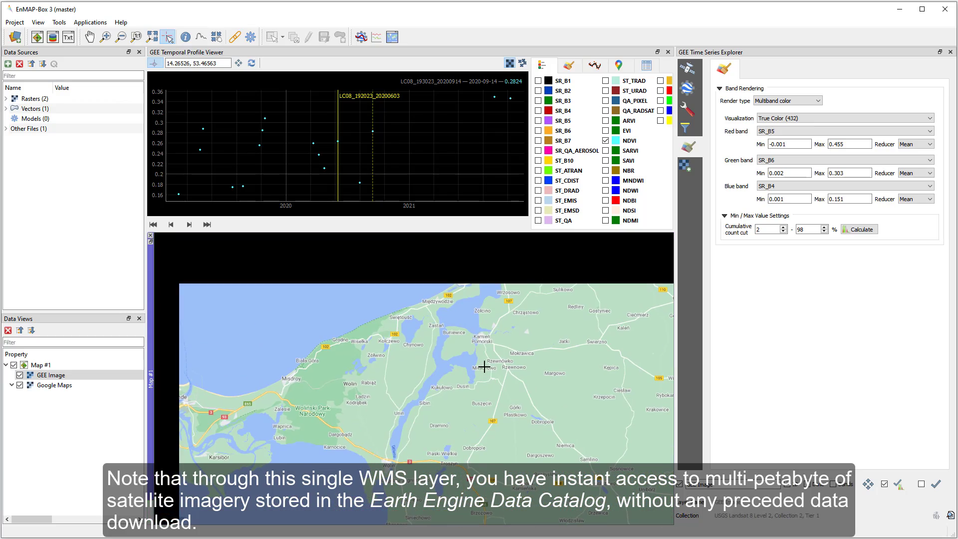
click(899, 484)
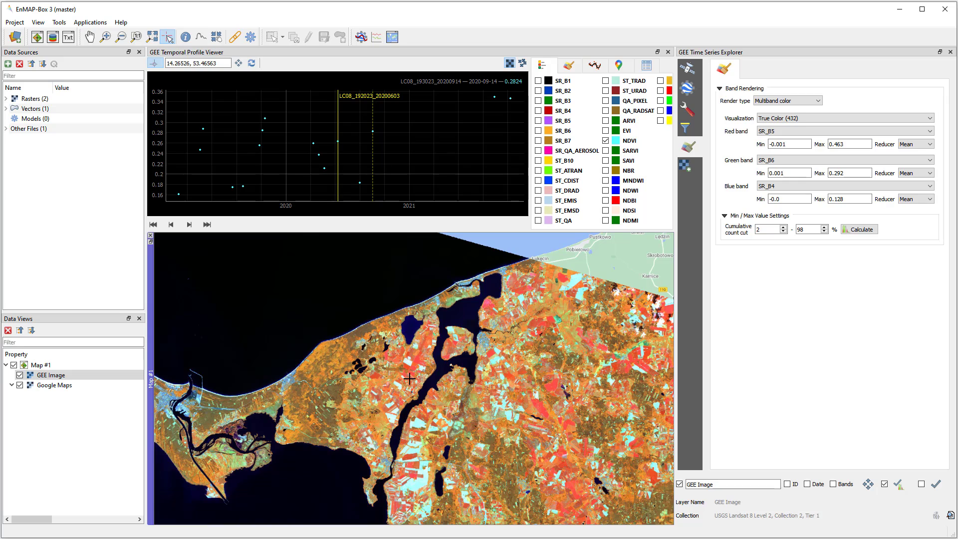
scroll(409, 379, down, 1)
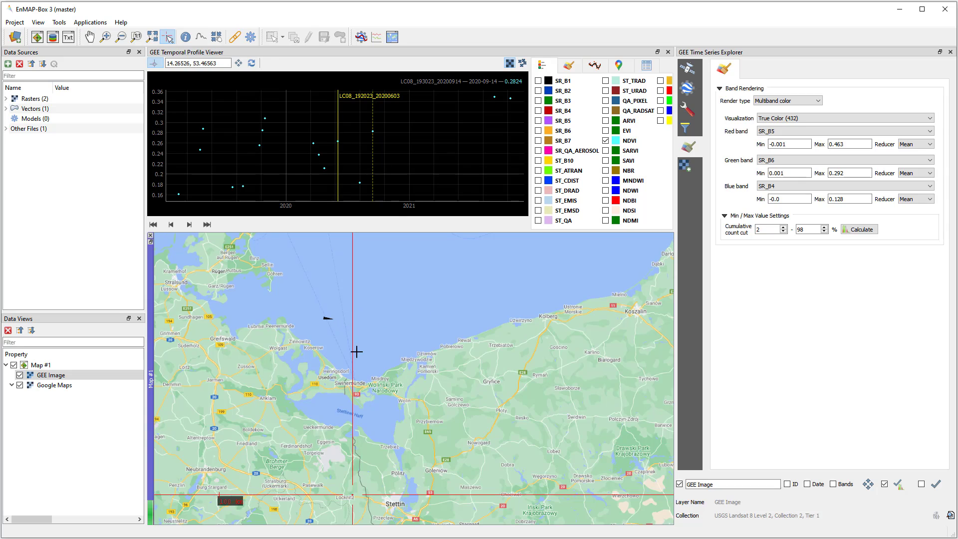
Step: Change the image's render type to Singleband pseudocolor
click(781, 100)
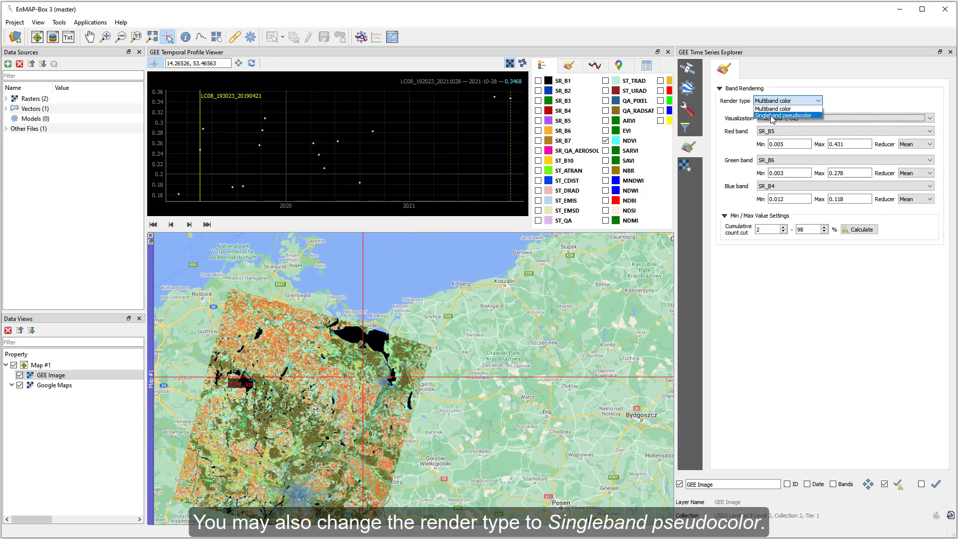
click(771, 116)
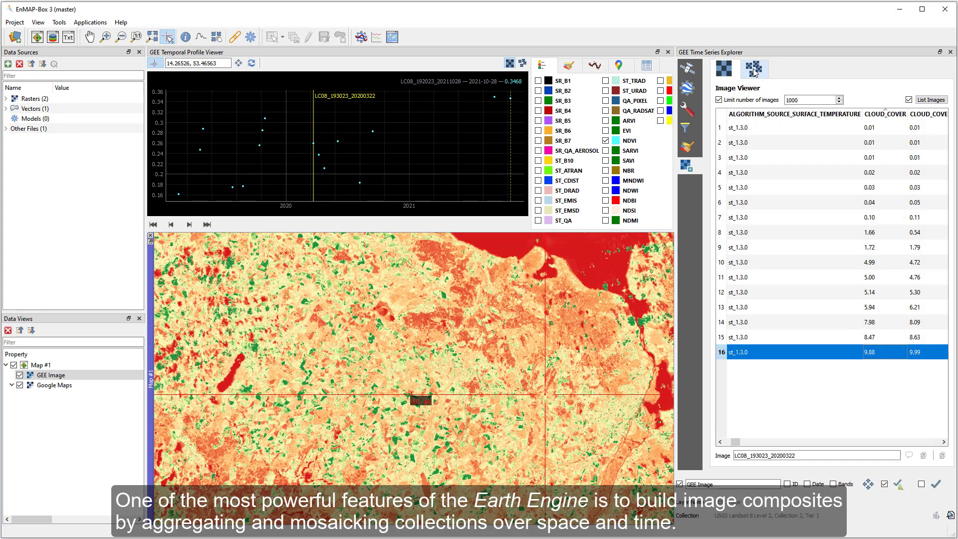
Step: Switch to the Composite Viewer and show the composite for 2020-06-03 to 2020-07-04 on the map
click(756, 72)
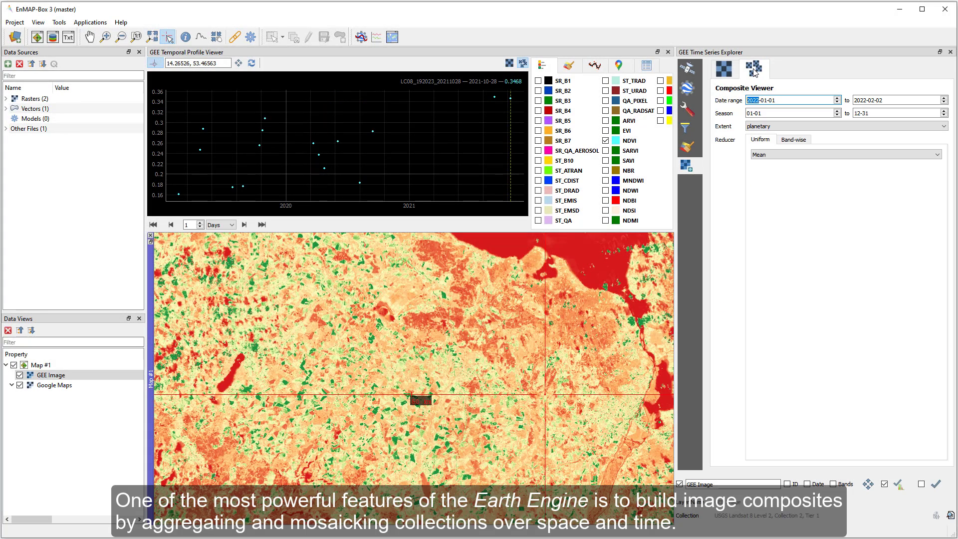
click(344, 179)
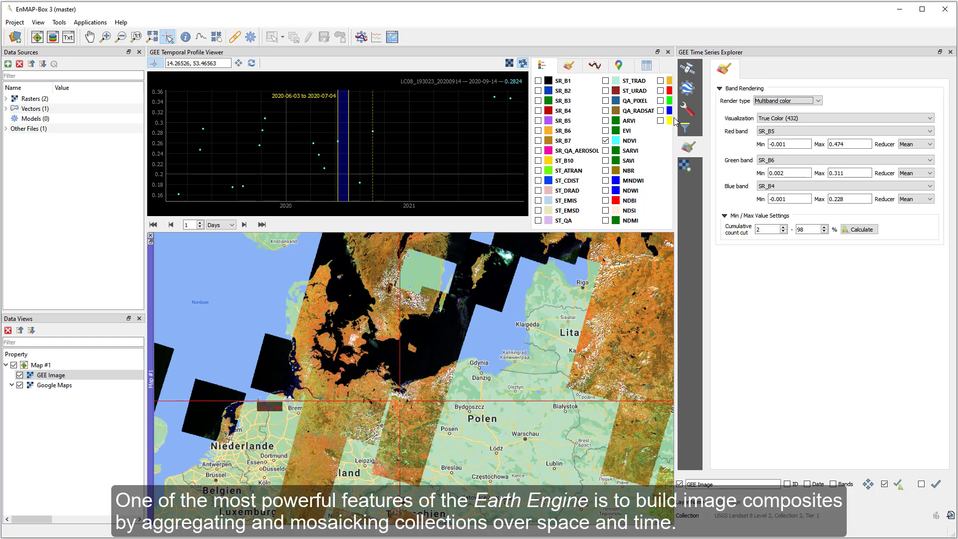
Step: Examine the composite's coverage from Europe out to planetary scale and back in to the Baltic Sea region
click(687, 128)
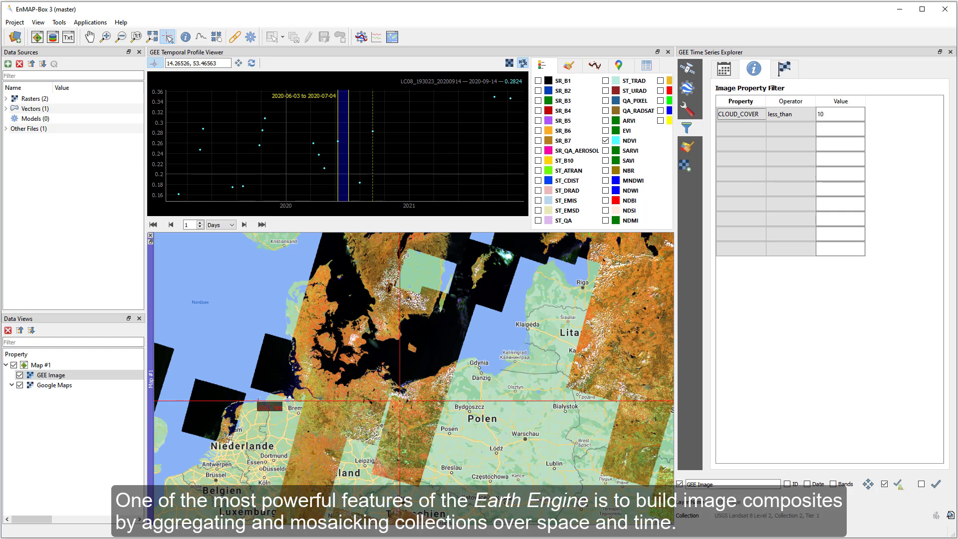
scroll(381, 364, down, 4)
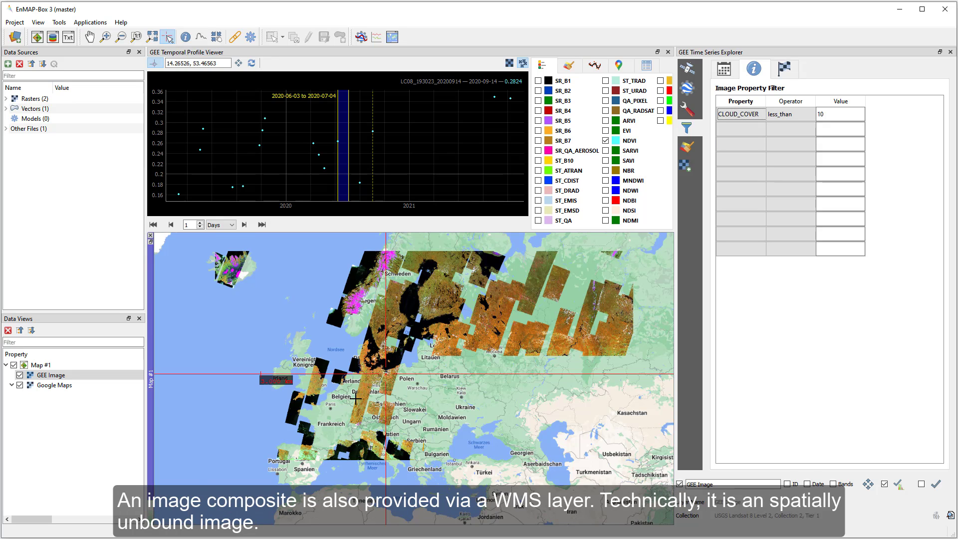
scroll(355, 397, down, 4)
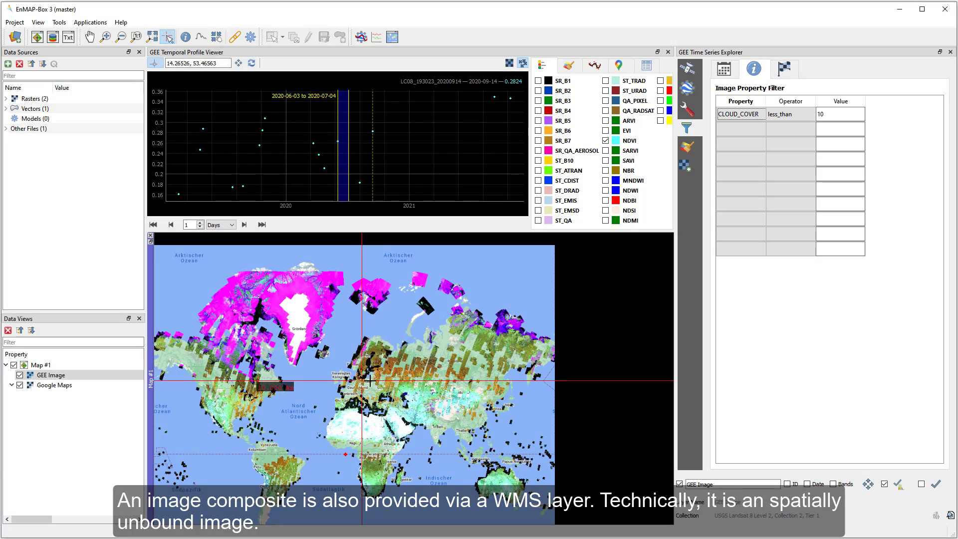
scroll(370, 381, up, 8)
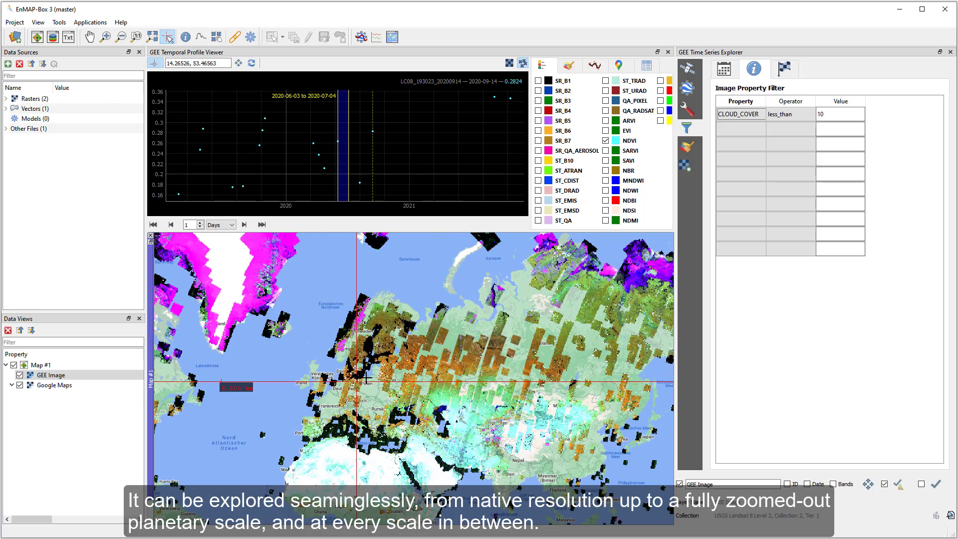
scroll(361, 377, up, 2)
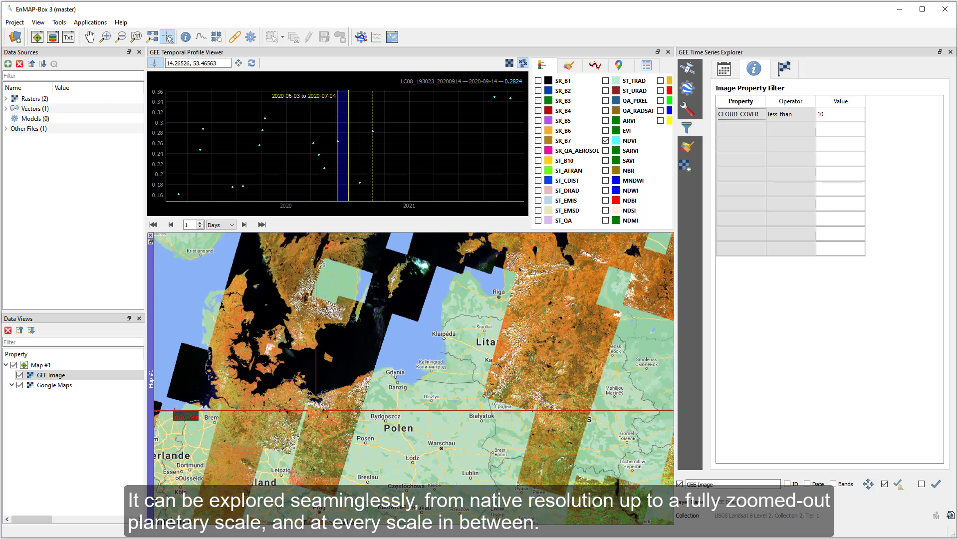
scroll(262, 391, up, 2)
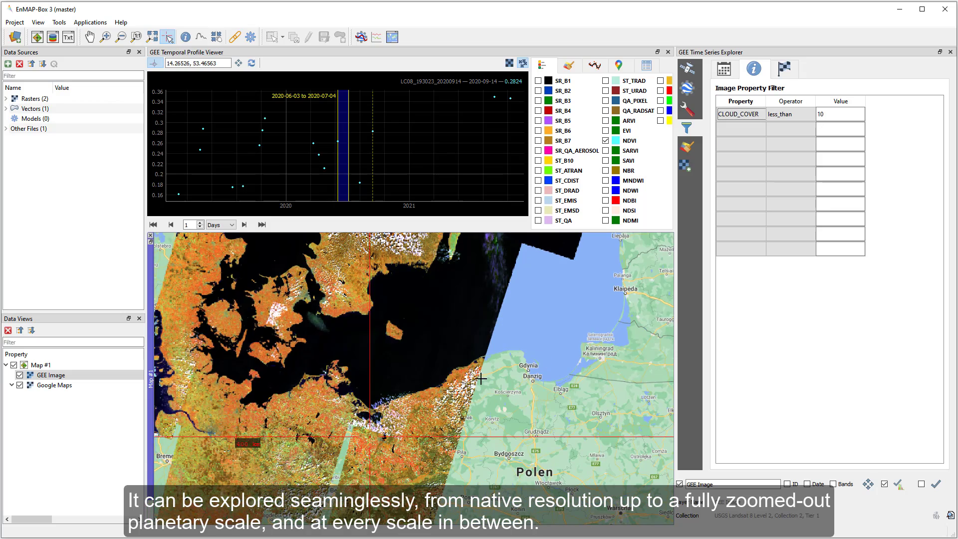
Step: Clear the CLOUD_COVER property from the image property filter and update the composite on the map
click(734, 116)
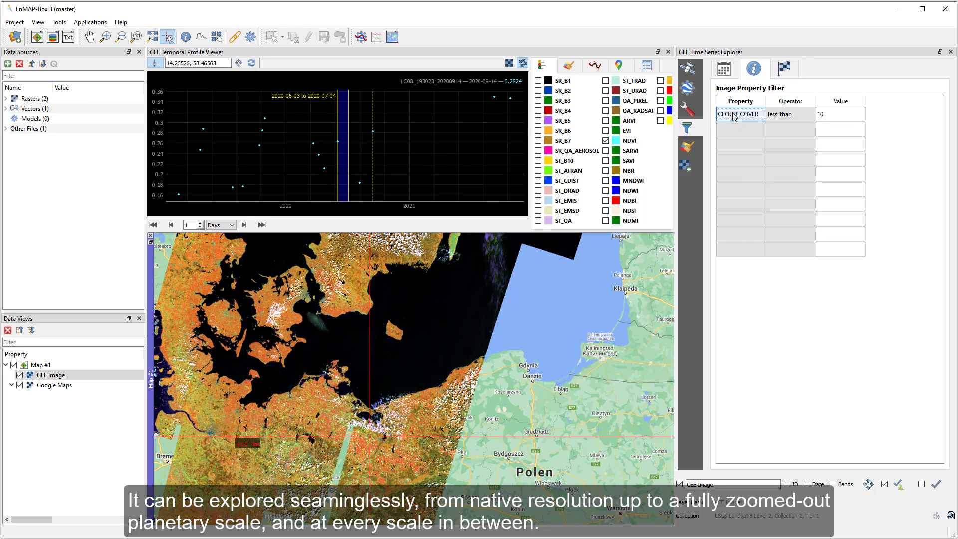
click(741, 116)
click(806, 205)
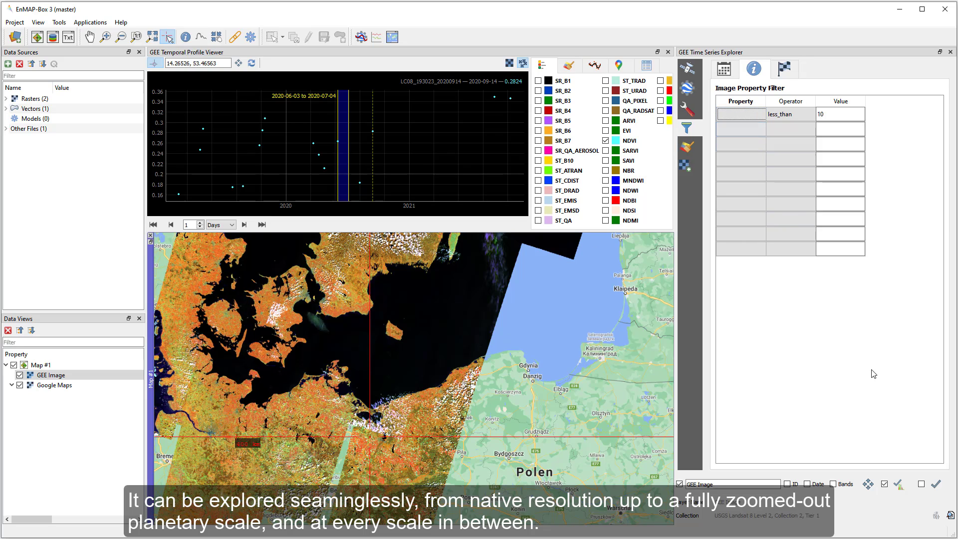
click(936, 481)
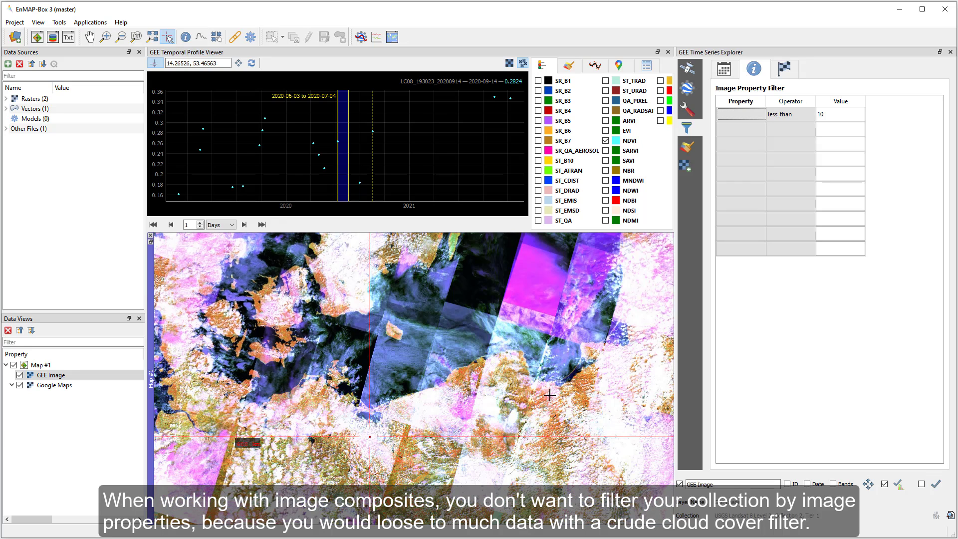
Step: Enable the QA_PIXEL quality filters Cirrus (high confidence), Cloud, Cloud Shadow, Snow and Water, and reload the temporal profile
click(785, 70)
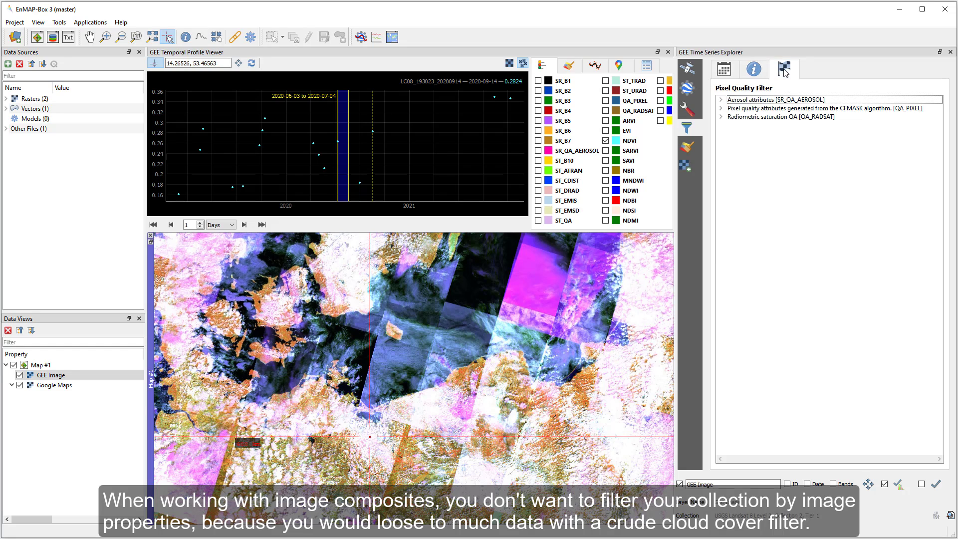
click(721, 100)
click(721, 201)
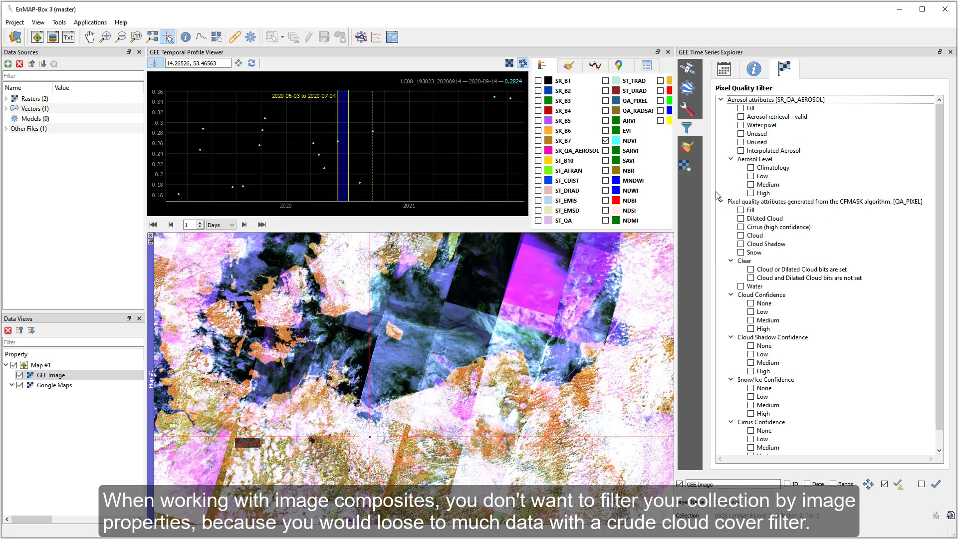
click(740, 227)
click(741, 236)
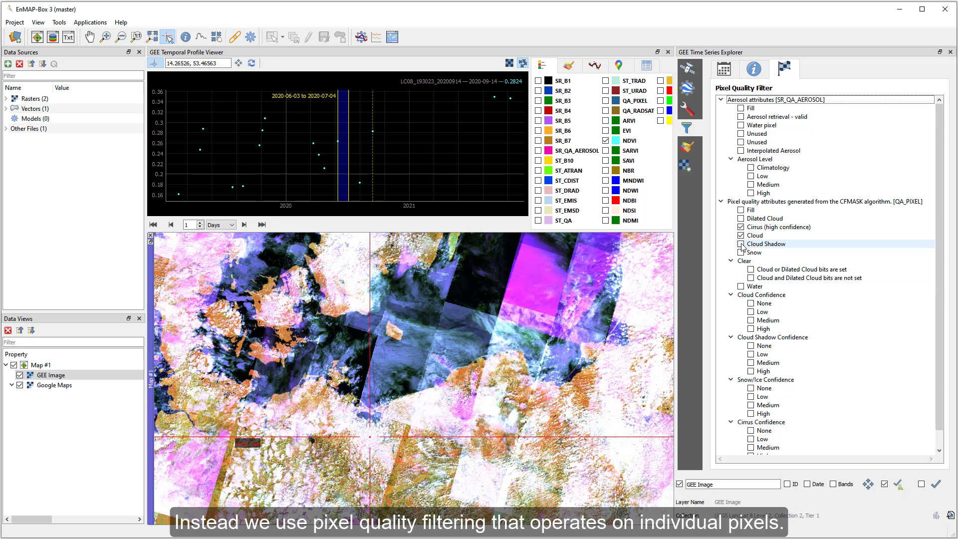
click(741, 244)
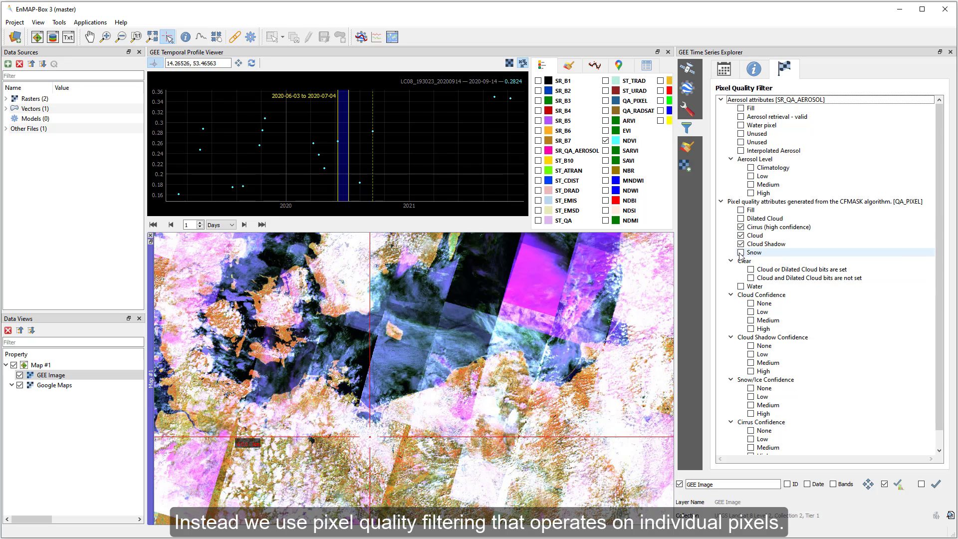
click(741, 286)
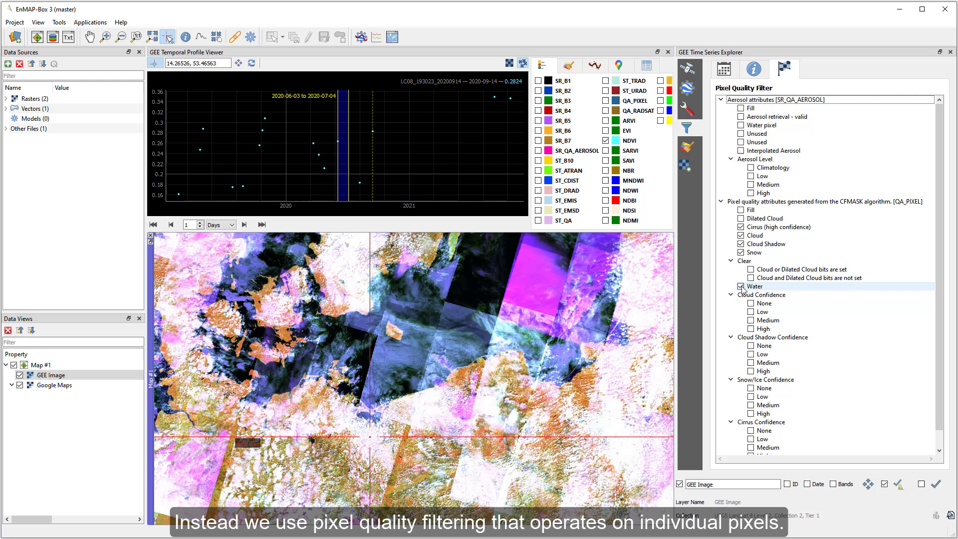
click(251, 63)
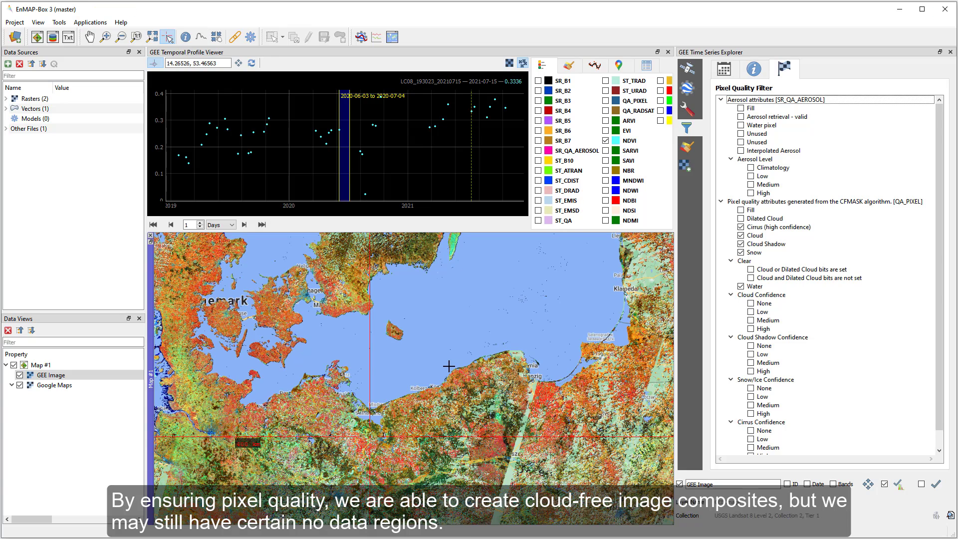
Step: Widen the composite's date range in the profile plot to 2020-02-16 through 2020-11-19 and update the composite on the map
scroll(484, 359, down, 1)
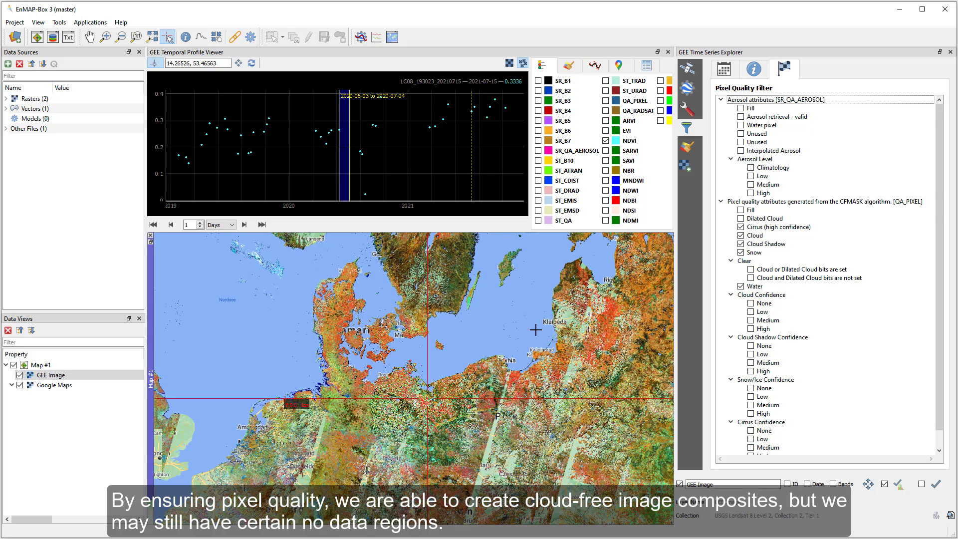
mouse_move(339, 178)
mouse_down()
mouse_move(315, 178)
mouse_move(378, 185)
mouse_move(327, 181)
mouse_move(349, 179)
mouse_move(336, 178)
mouse_up()
click(378, 186)
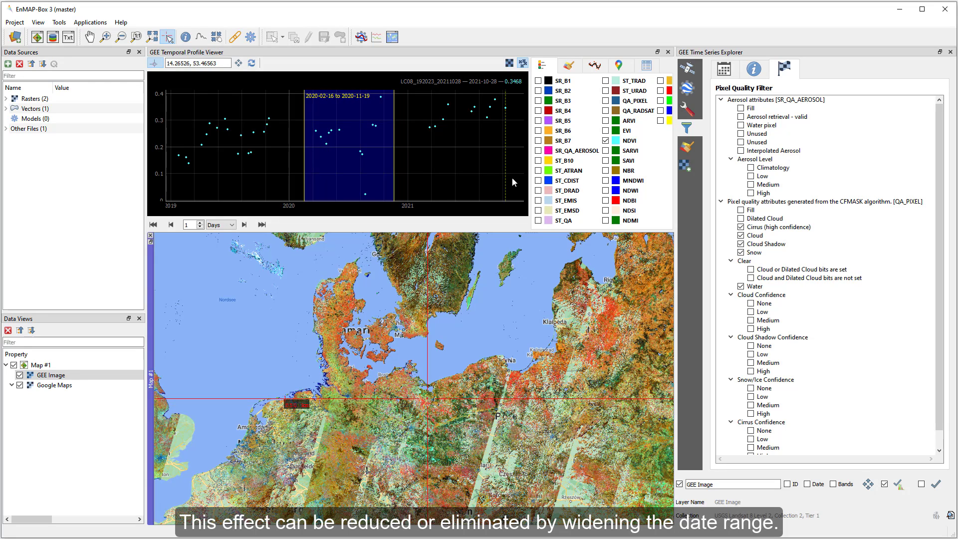
click(898, 484)
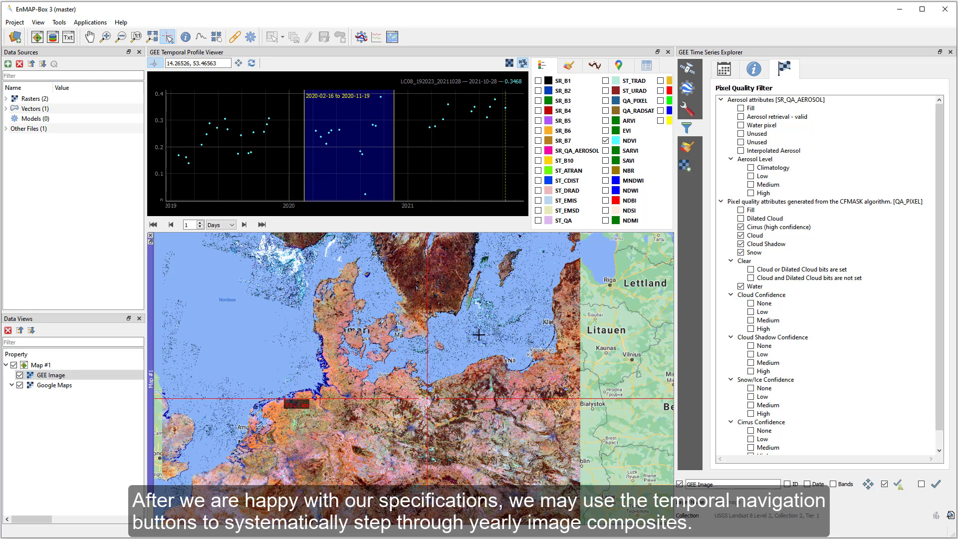
Step: Set the temporal navigation interval to 1 year and advance the composite's date range by one interval
click(225, 226)
click(220, 246)
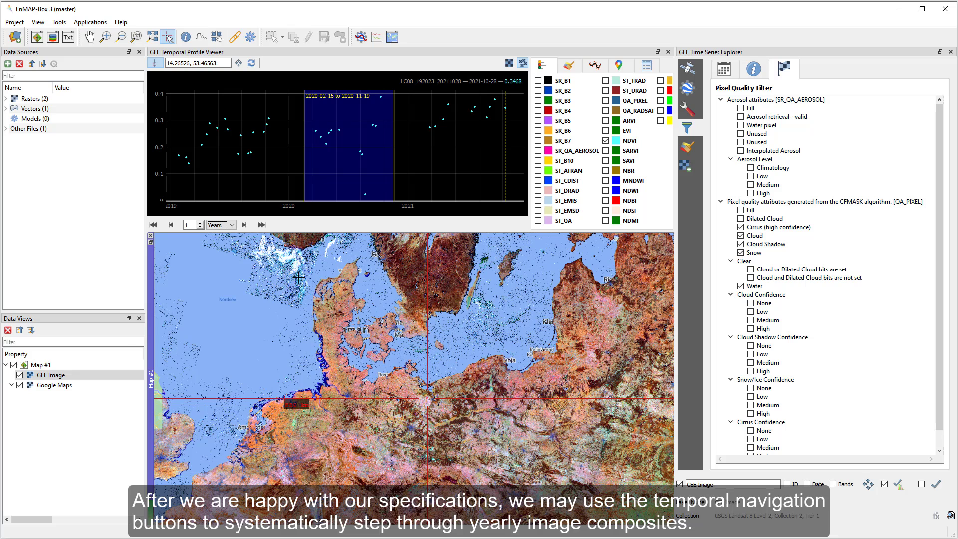
click(245, 226)
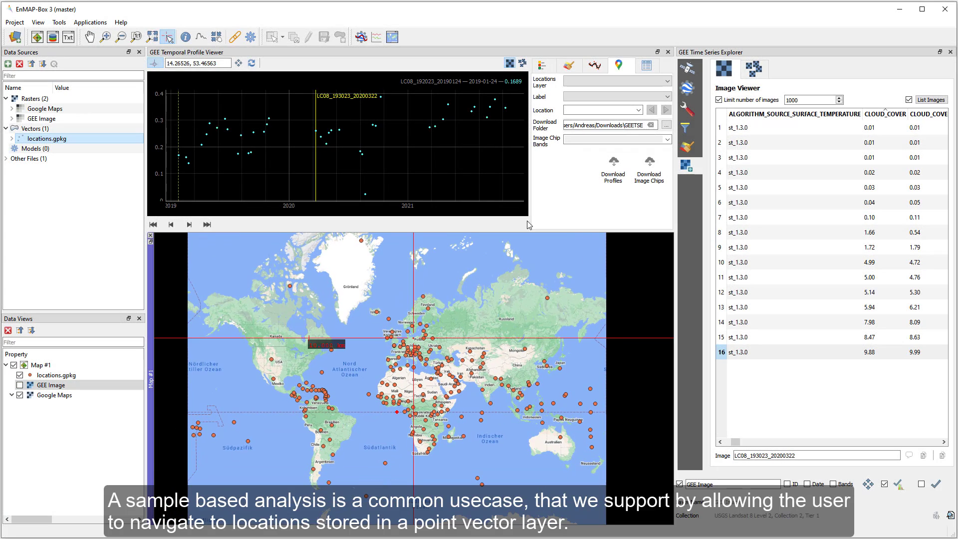
Step: Use locations.gpkg as the locations layer and NAME as its label field
click(613, 81)
click(591, 92)
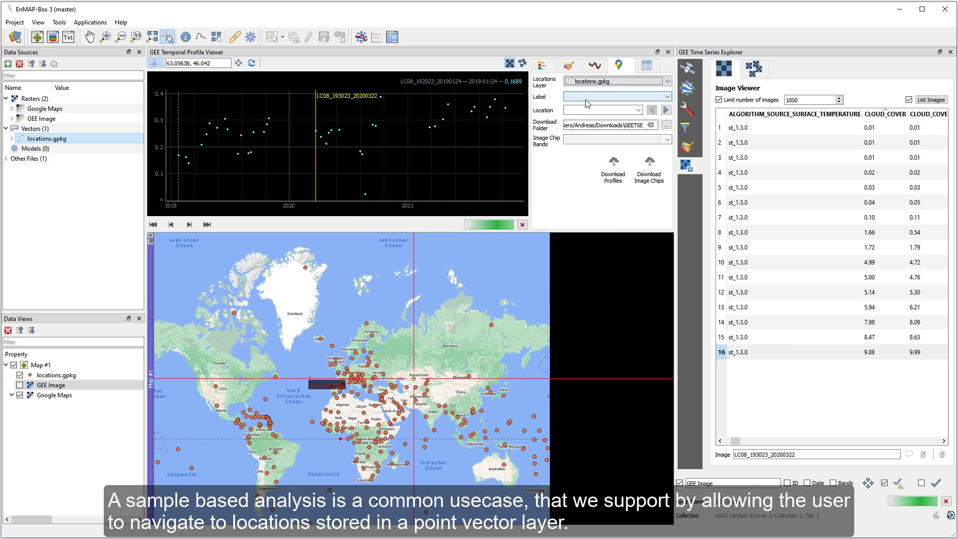
click(586, 96)
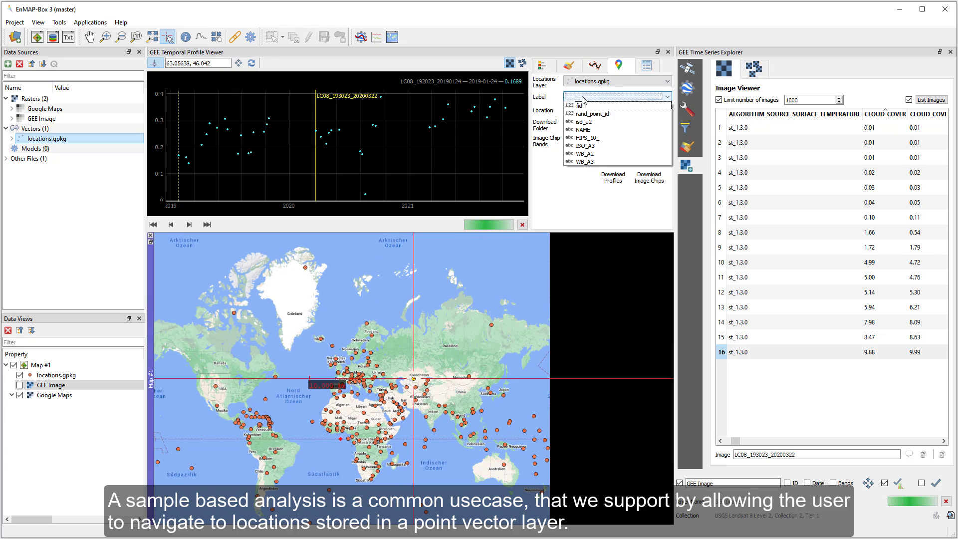
click(587, 130)
Step: Go to the Afghanistan point location and step forward through the locations by way of Albania to Algeria
click(638, 110)
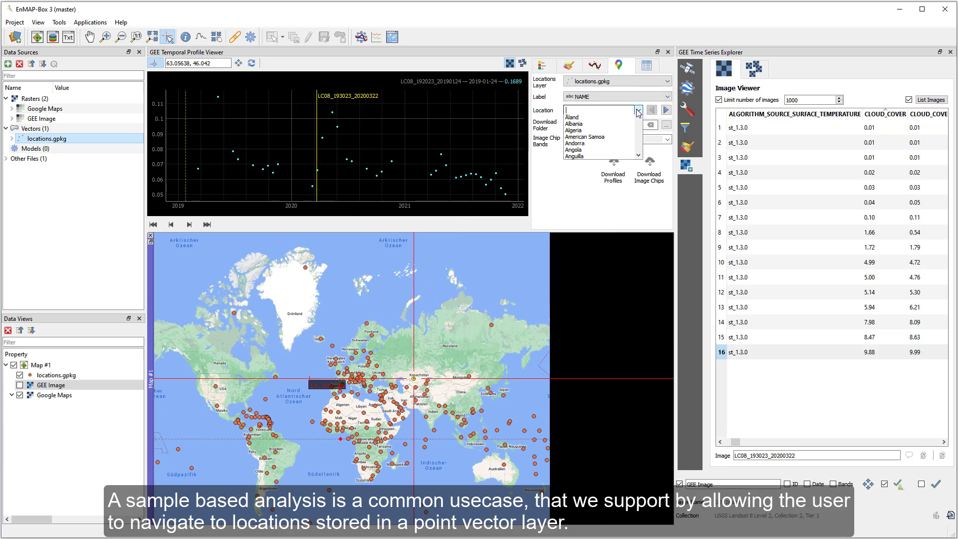
click(584, 134)
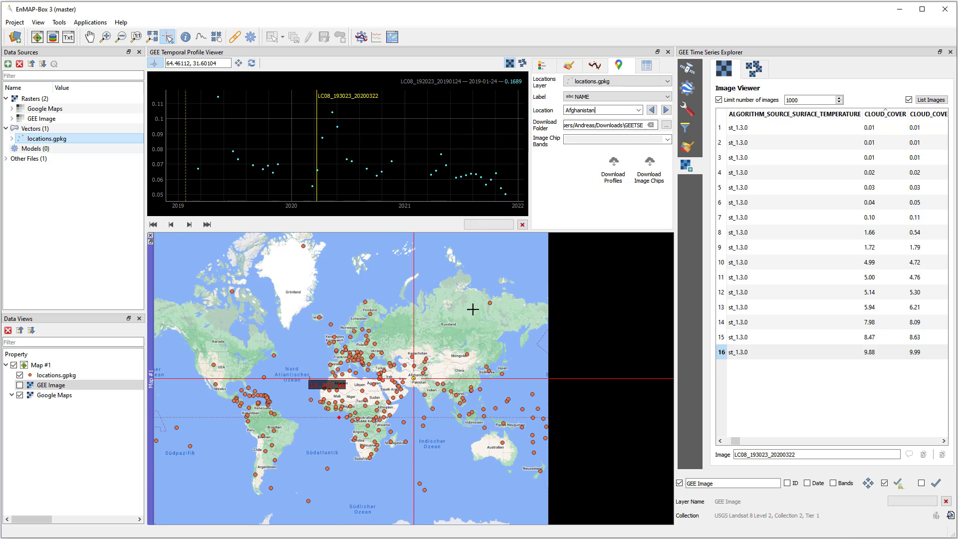
scroll(406, 369, up, 8)
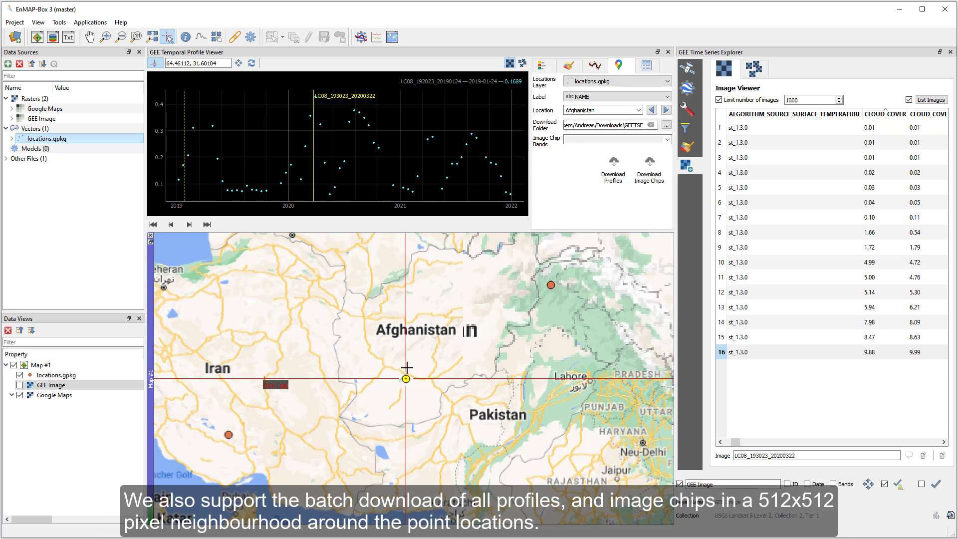
scroll(407, 367, up, 2)
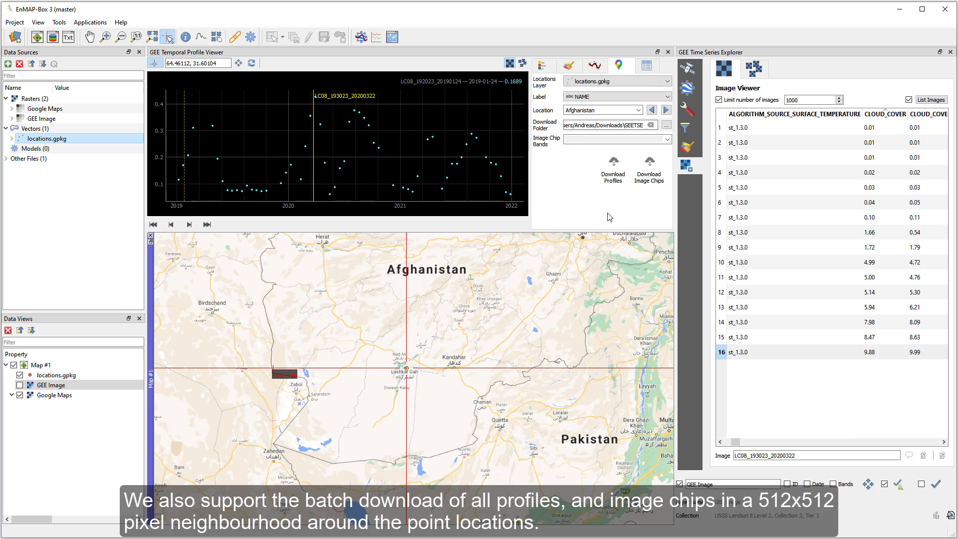
click(666, 110)
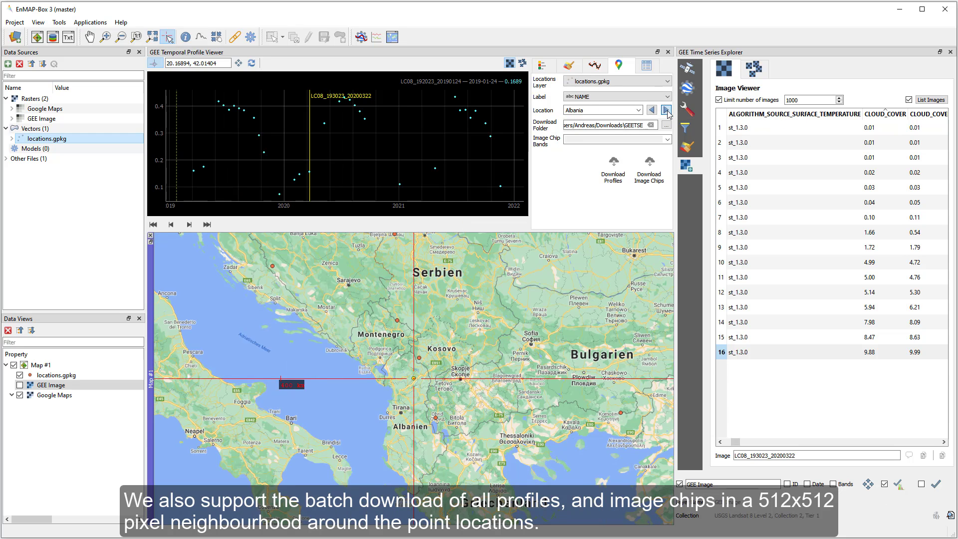
click(667, 110)
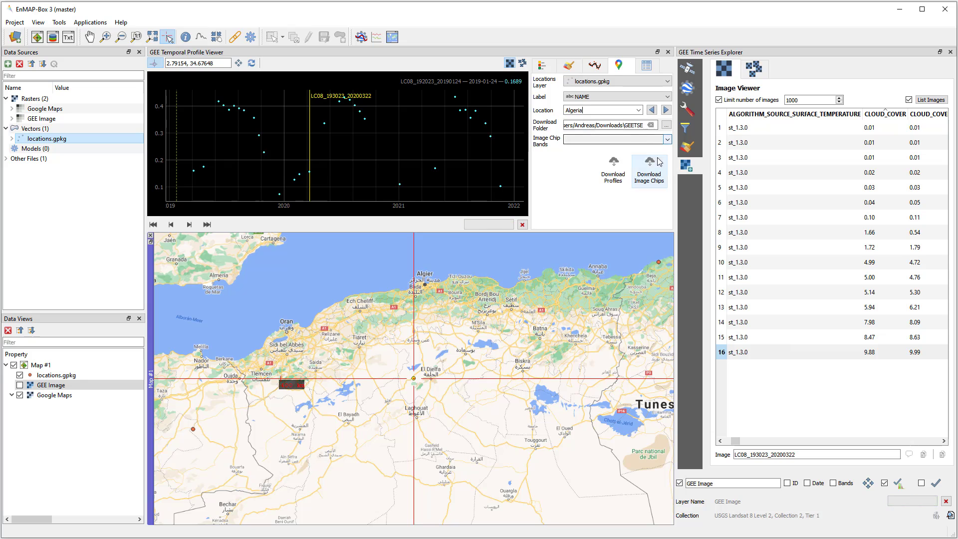
Step: Enable the SVR fitted line for Algeria's temporal profile, set gamma to 2^4 and adjust C
click(596, 66)
click(540, 83)
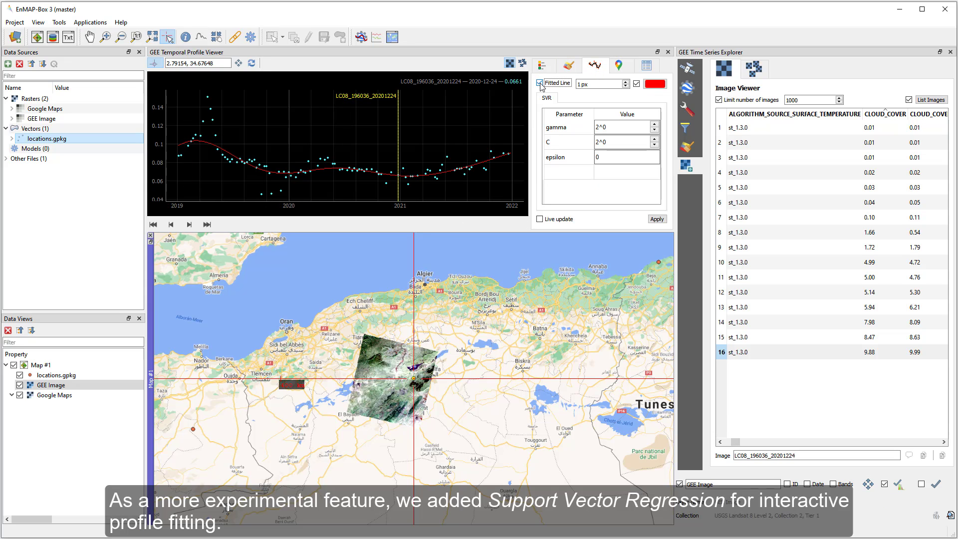
scroll(608, 128, up, 3)
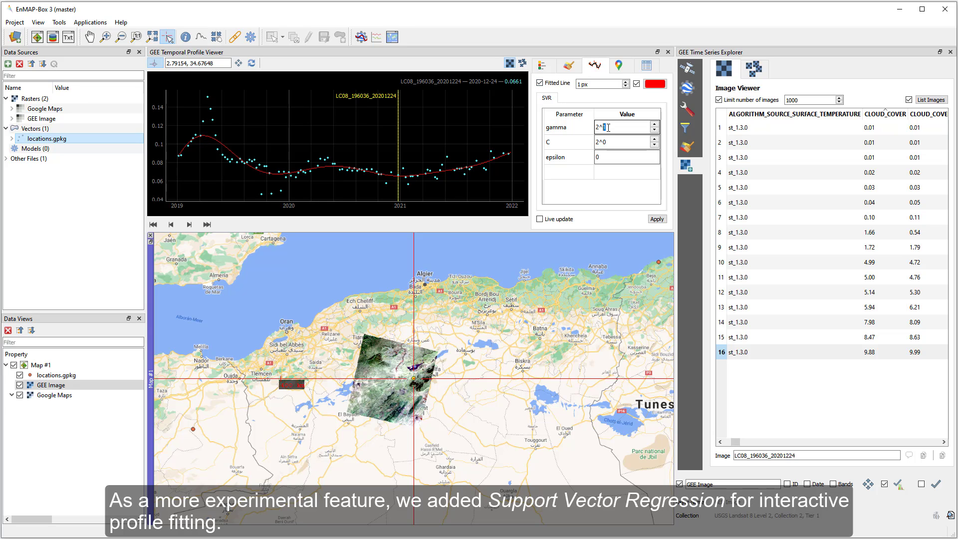
scroll(608, 127, up, 2)
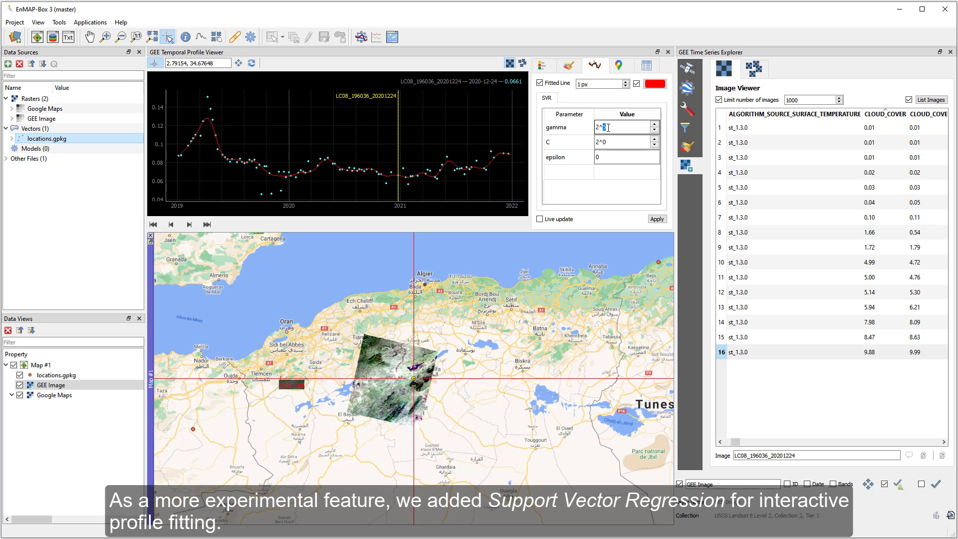
scroll(609, 142, up, 2)
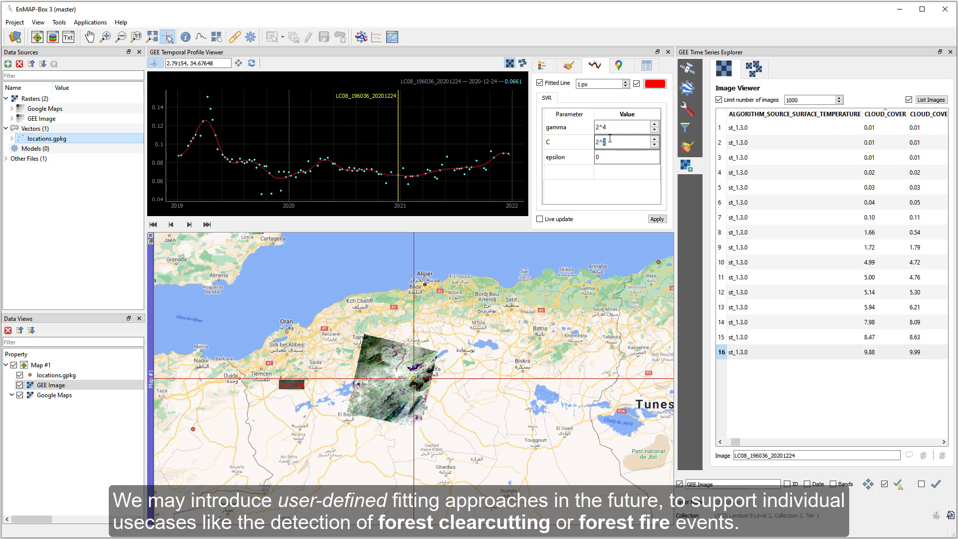
Step: Step back through the point locations from Algeria to Albania, Åland and Afghanistan to inspect their fitted profiles
click(619, 66)
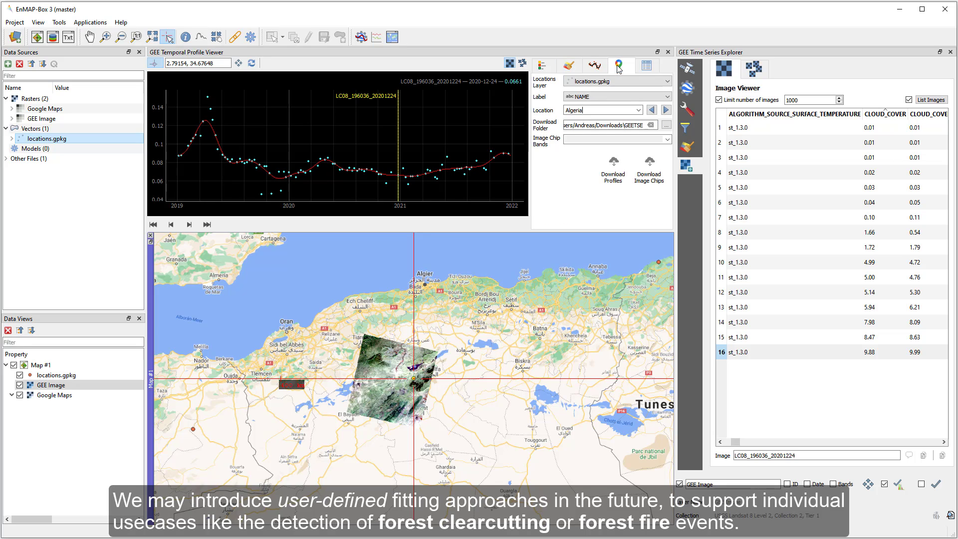
click(653, 111)
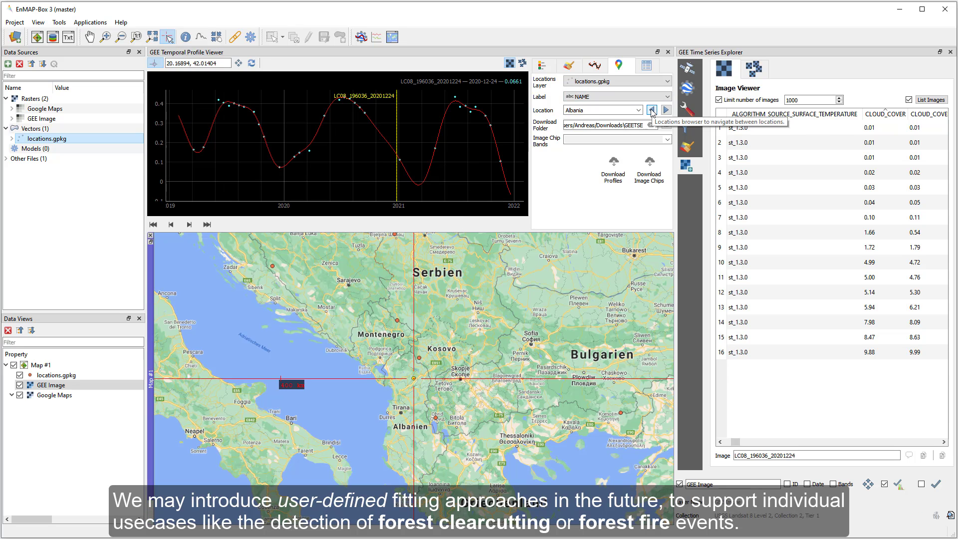
click(652, 110)
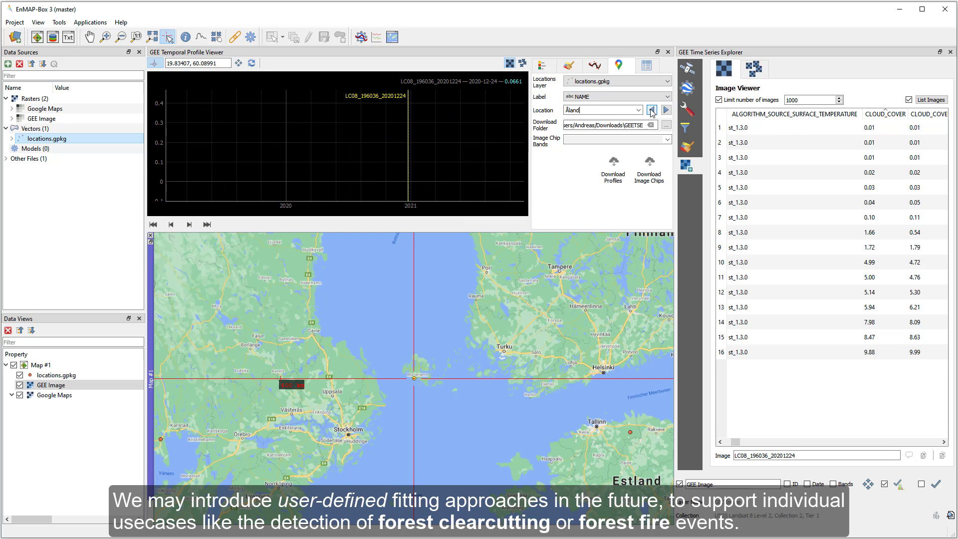
click(653, 111)
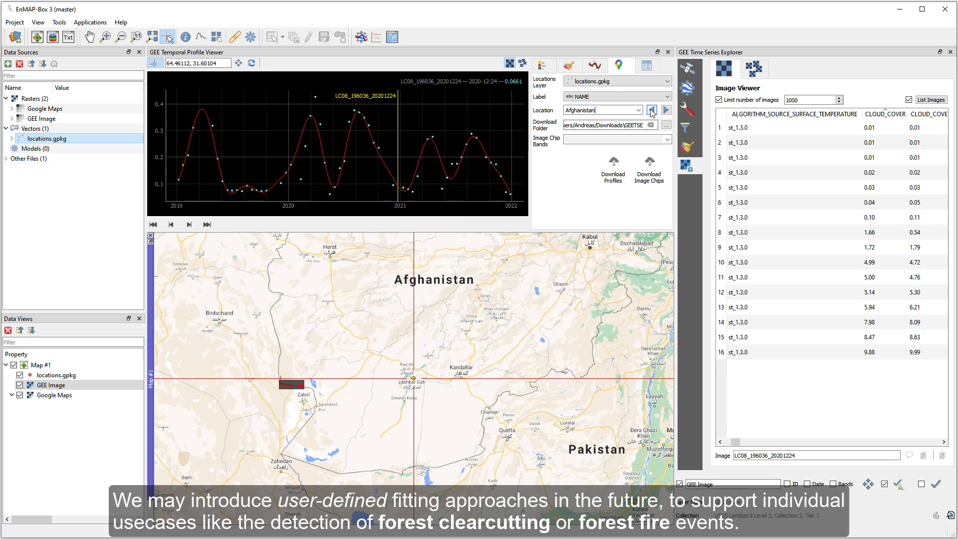